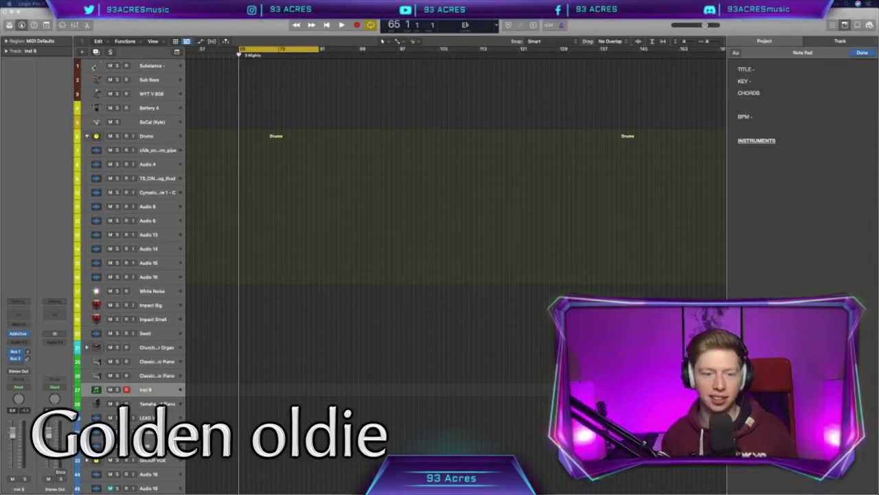
# Recolour the 3 Nights marker in the global marker track blue
pyautogui.press('g')
pyautogui.click(253, 72)
pyautogui.hotkey('alt', 'c')
pyautogui.click(356, 329)
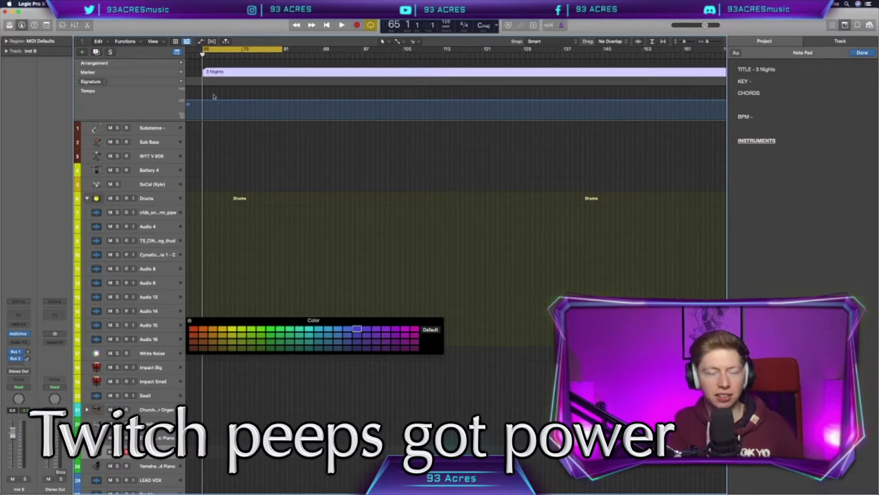
pyautogui.press('g')
# Fill in the project notes with the key Gm and the chords Eb7 - Gm7 - Bb7 - Cm9
pyautogui.click(765, 81)
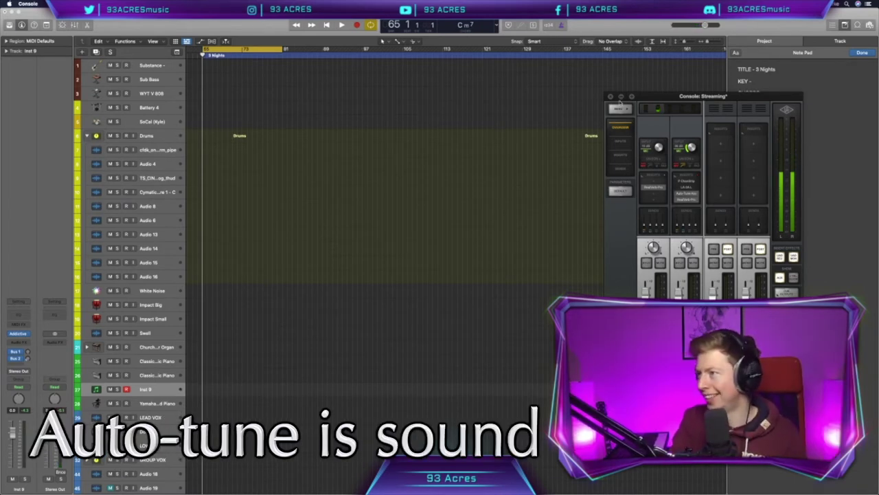
pyautogui.click(762, 81)
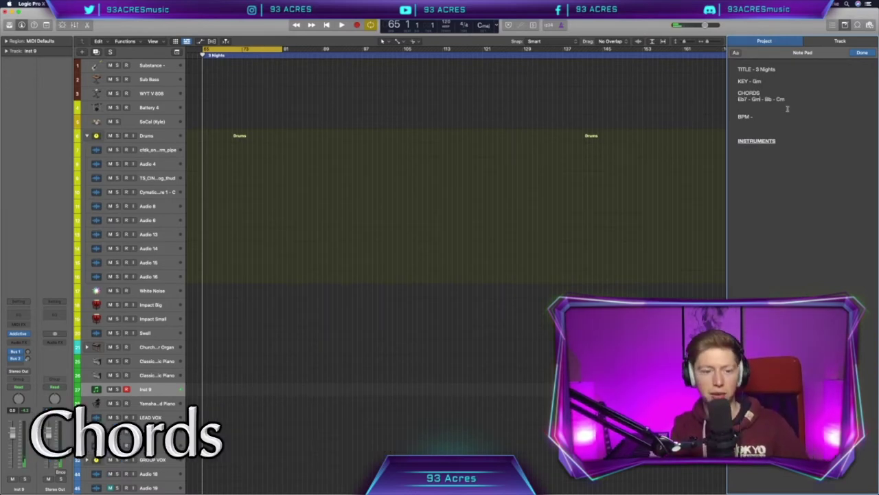
pyautogui.write('7')
pyautogui.write('7')
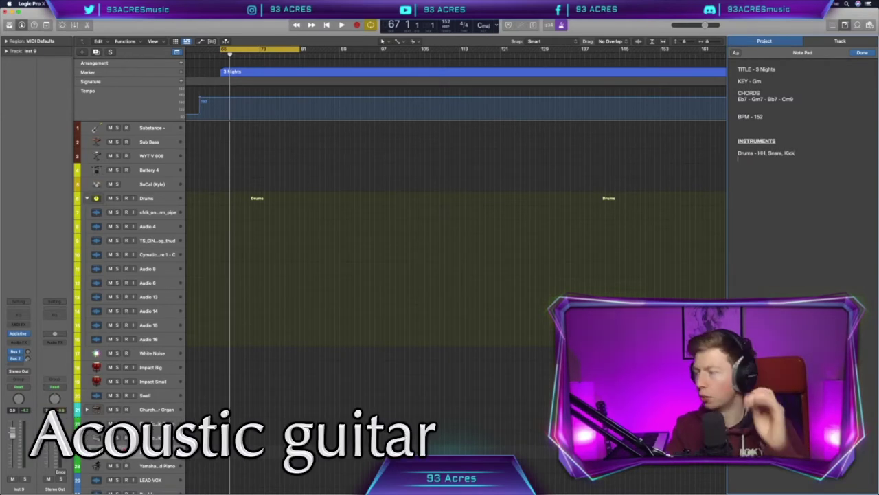
# Extend the instruments list in the notes with Acoustic gtr - *rhythmic, Bass, Lead vocal and Adlib BV
pyautogui.write('Acoustic gtr -')
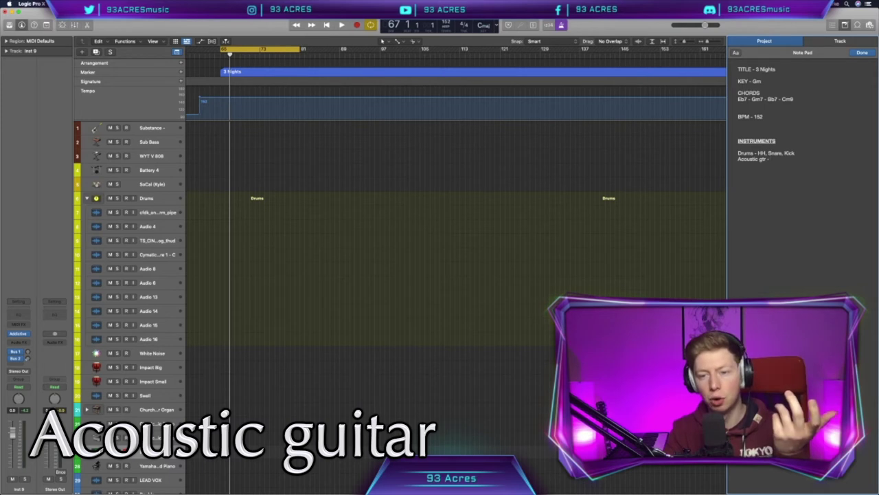
pyautogui.write('*rhythmic')
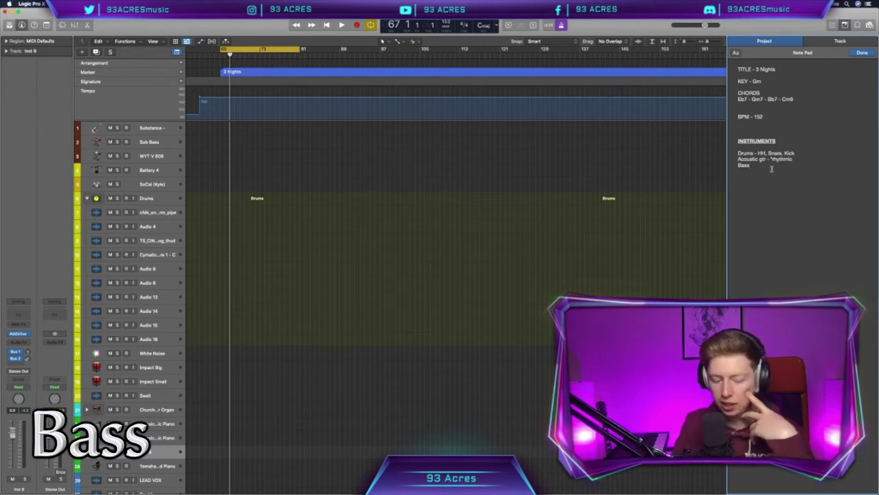
pyautogui.press('Return')
pyautogui.write('Lead vocal')
pyautogui.press('Return')
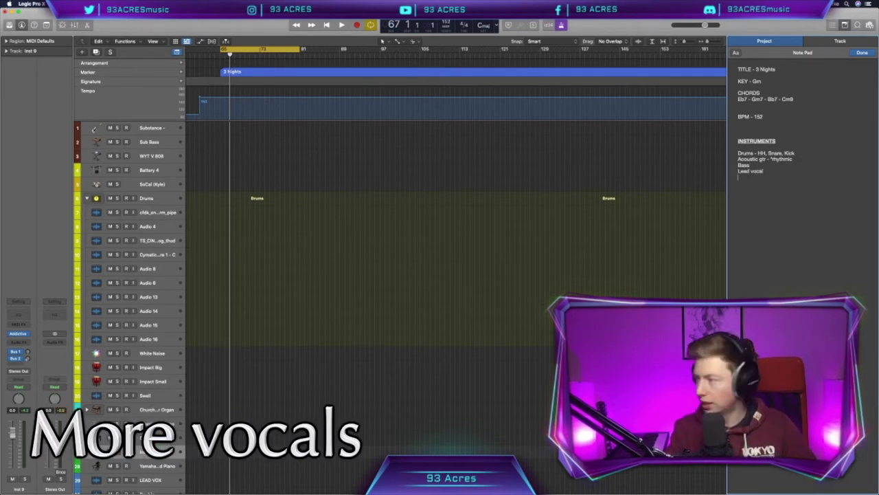
pyautogui.write('Adlib BV')
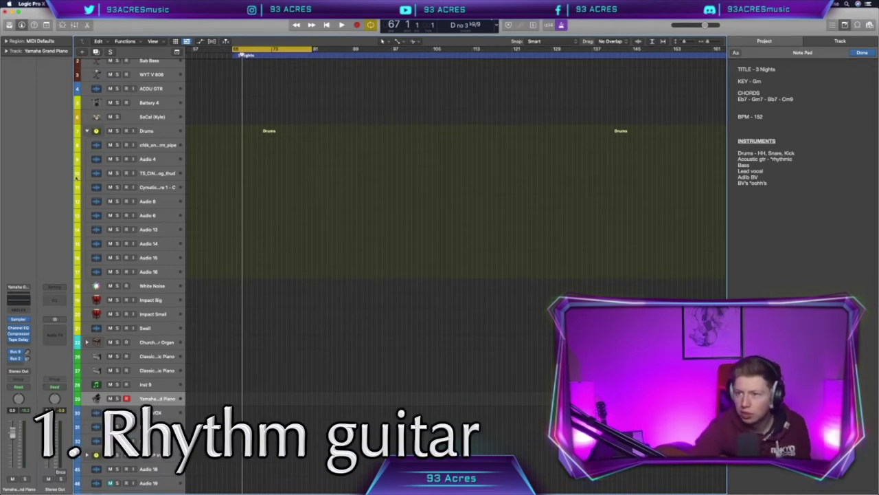
# Record a rhythm guitar take on the ACOU GTR track, starting at bar 65
pyautogui.click(155, 89)
pyautogui.scroll(1, 207, 113)
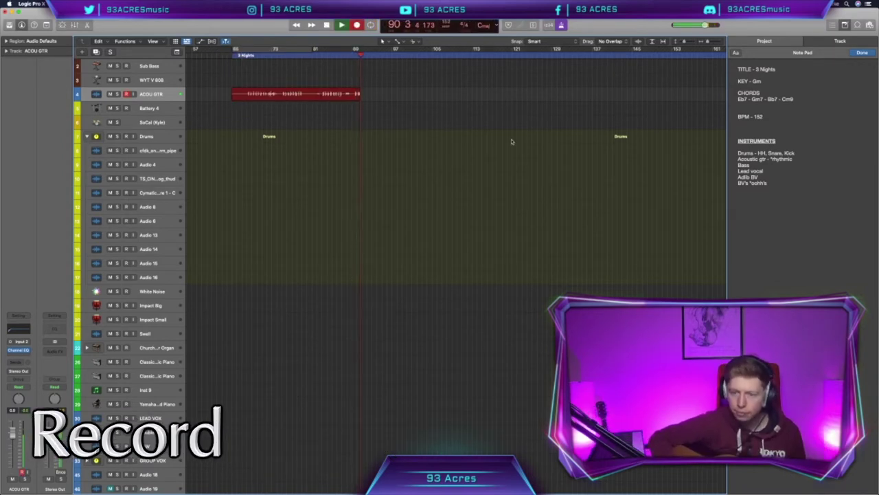
pyautogui.press('space')
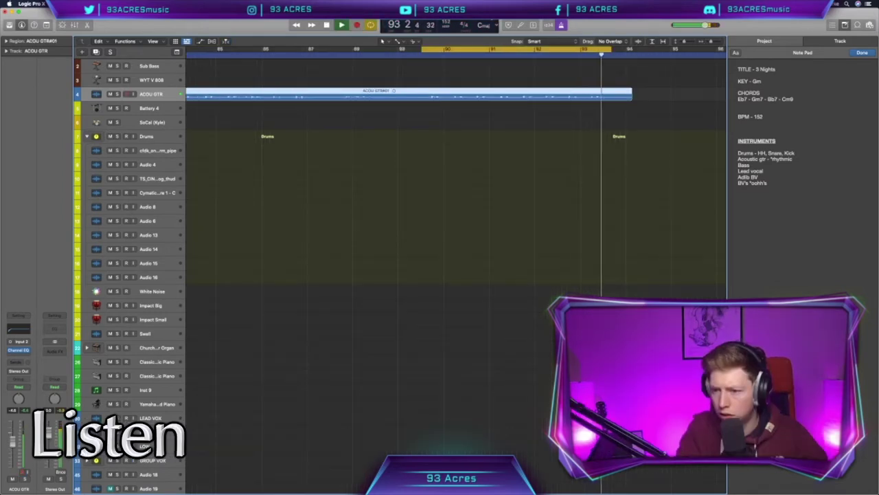
# Insert a Noise Gate plug-in on the ACOU GTR track
pyautogui.click(21, 347)
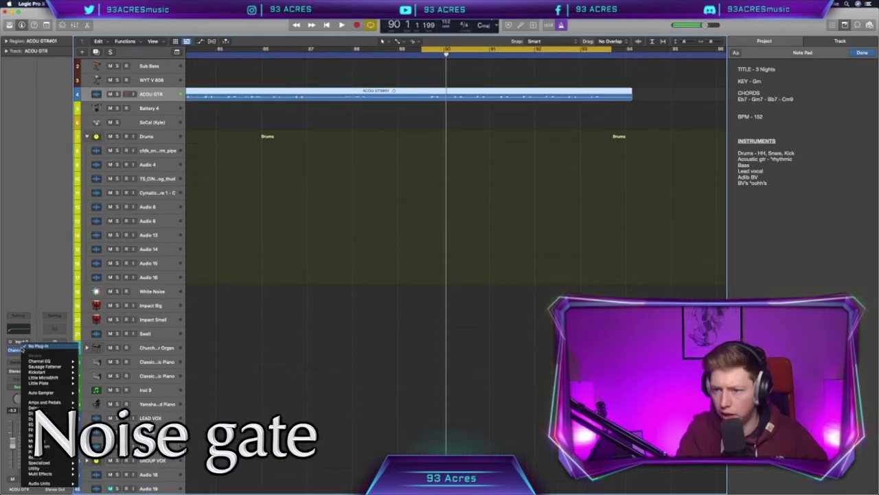
pyautogui.moveTo(48, 413)
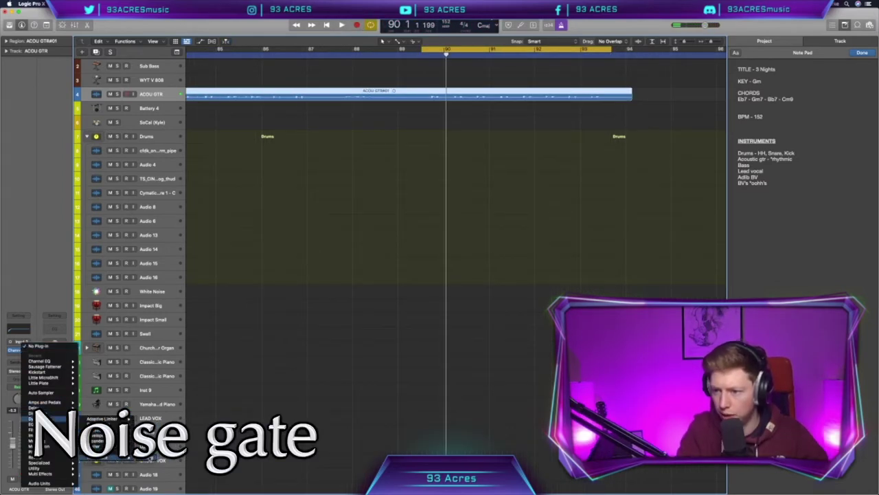
pyautogui.click(96, 446)
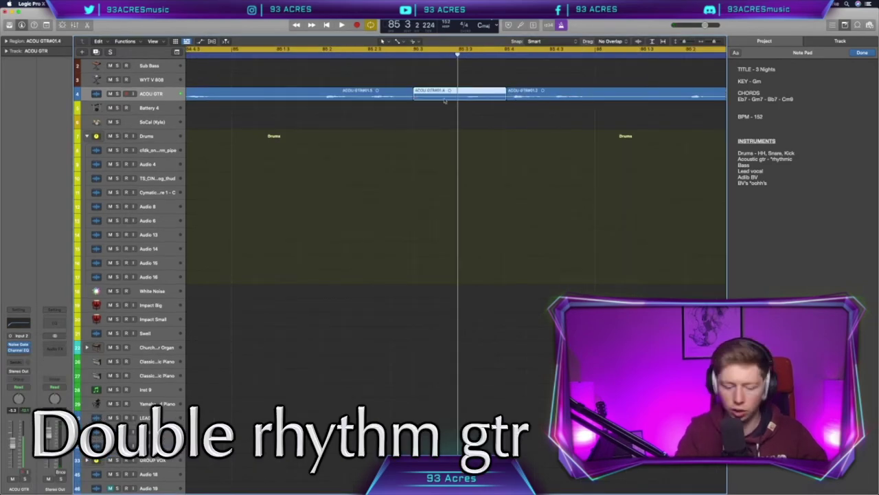
# Delete the selected guitar slice around bar 85 and duplicate the ACOU GTR track for a double
pyautogui.press('Delete')
pyautogui.click(413, 97)
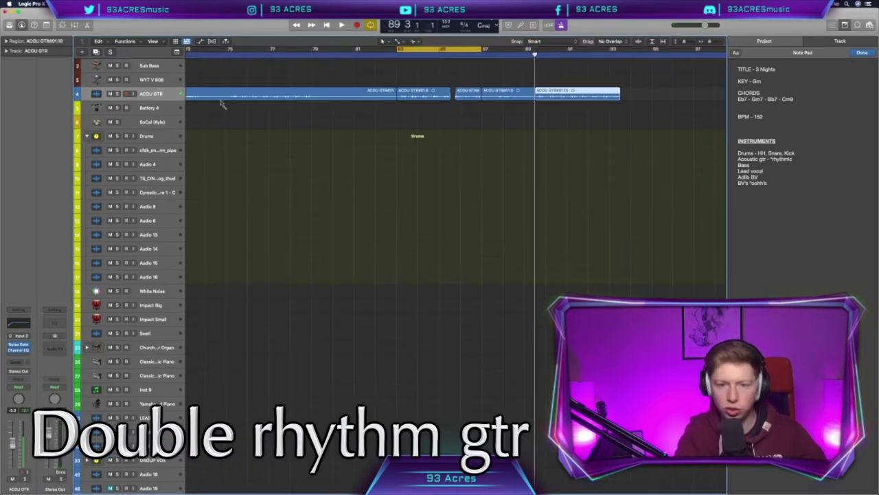
pyautogui.press('super+d')
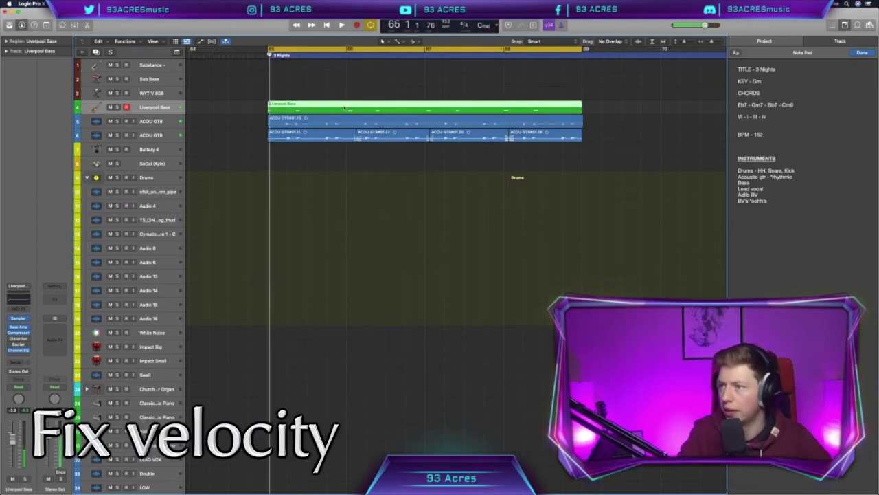
# Open the Liverpool Bass region in the piano roll and edit the timing of its first note at bar 65
pyautogui.doubleClick(343, 107)
pyautogui.press('super+Left')
pyautogui.press('super+Left')
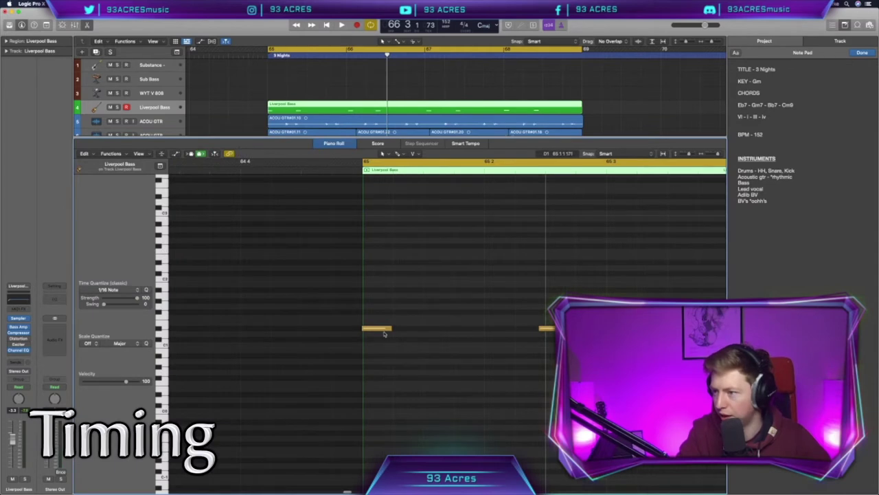
pyautogui.click(368, 330)
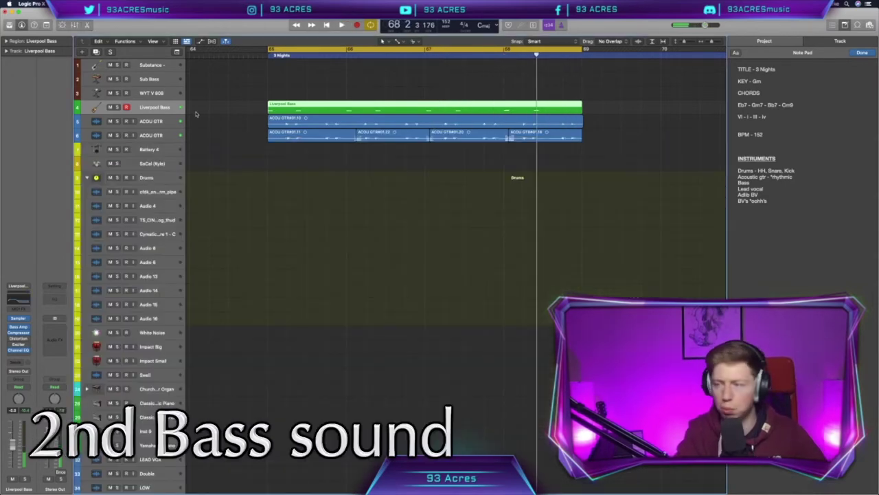
# Create a second bass track with the Muted Bass sound and copy the Liverpool Bass region onto it
pyautogui.press('super+d')
pyautogui.press('y')
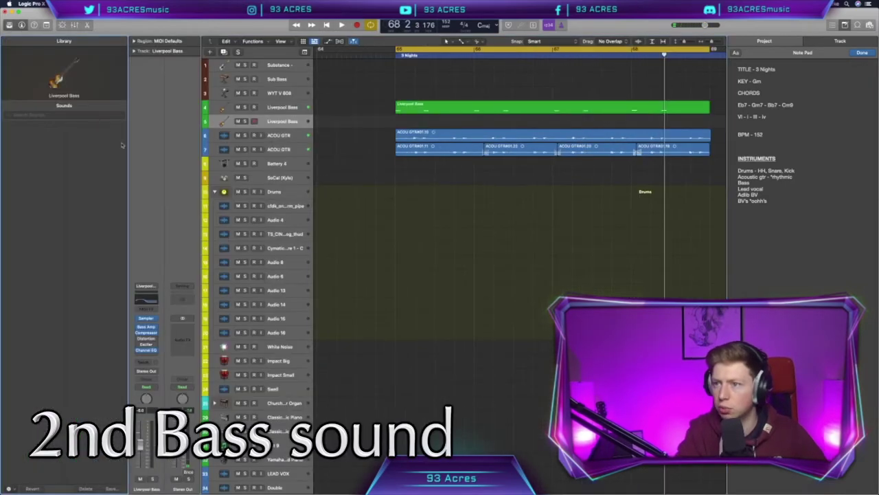
pyautogui.click(83, 147)
pyautogui.moveTo(464, 107); pyautogui.dragTo(463, 120)
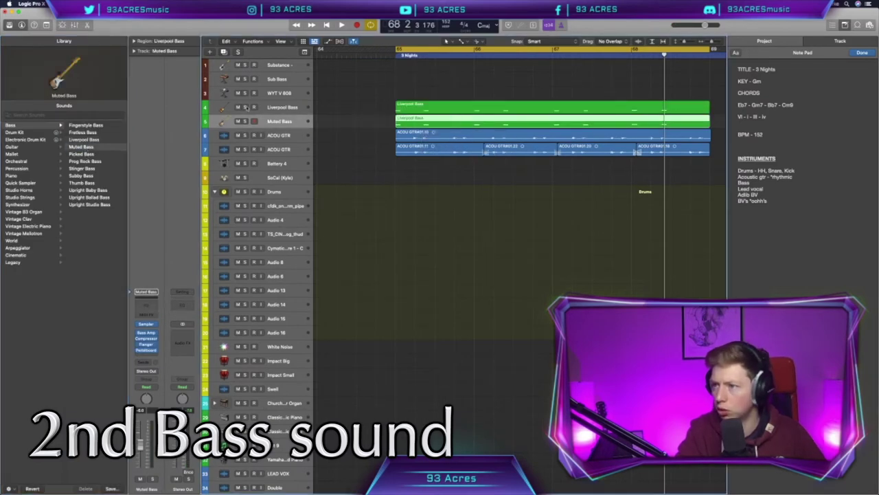
# Mute the original Liverpool Bass track and select all notes of the Muted Bass track's region
pyautogui.click(239, 107)
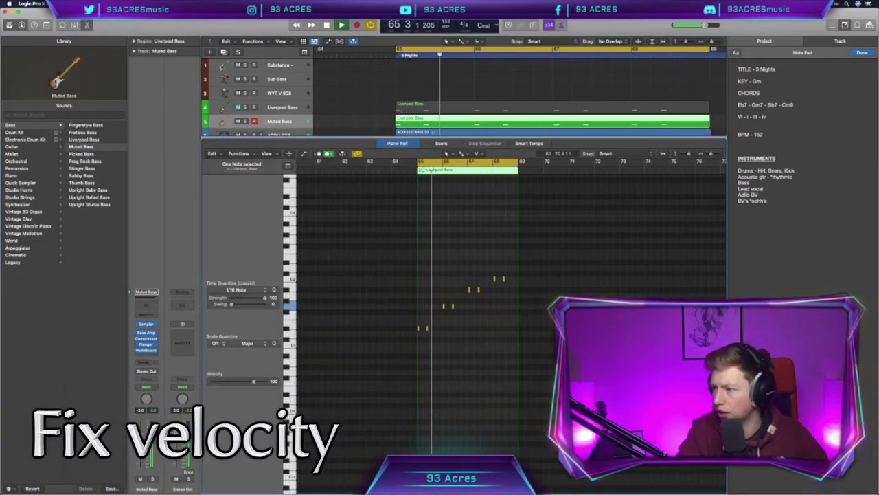
pyautogui.moveTo(386, 255); pyautogui.dragTo(555, 362)
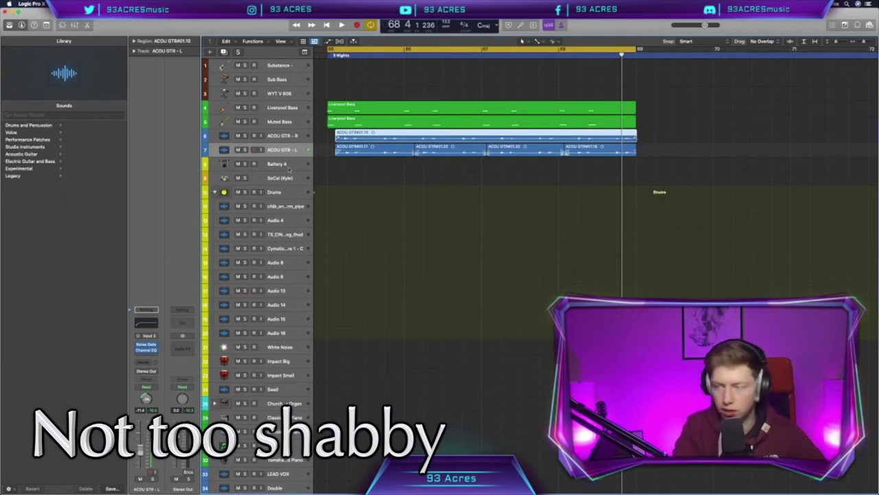
# Duplicate the ACOU GTR - L track as ACOU GTR - C and record guitar chords on it from bar 65
pyautogui.press('super+d')
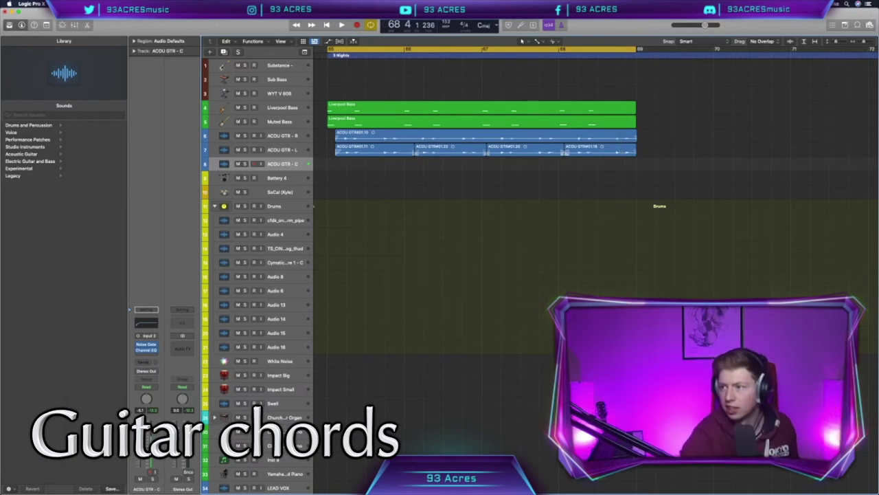
pyautogui.press('r')
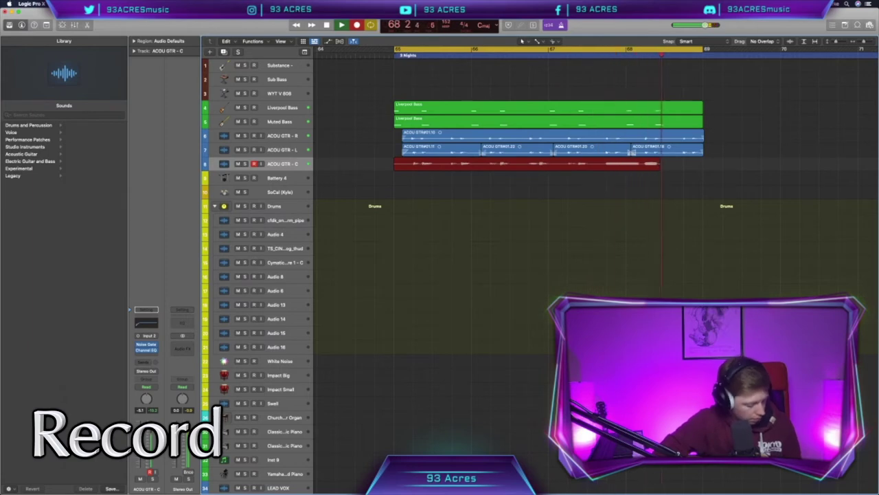
pyautogui.press('space')
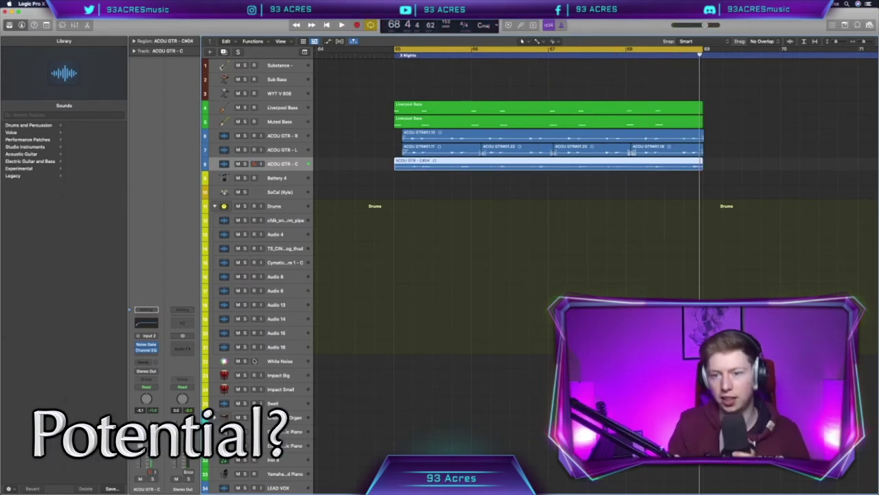
# Insert the Soundtoys MicroShift plug-in on the ACOU GTR - C track
pyautogui.click(146, 355)
pyautogui.moveTo(283, 434)
pyautogui.click(328, 433)
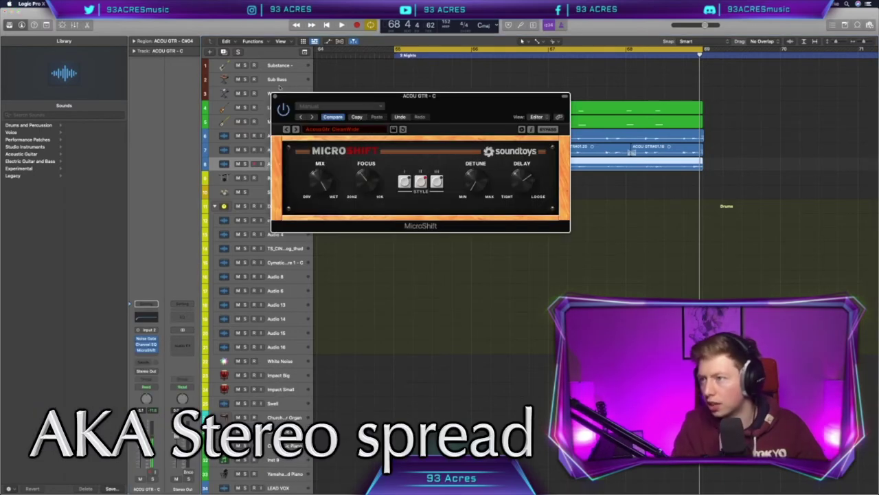
pyautogui.click(275, 97)
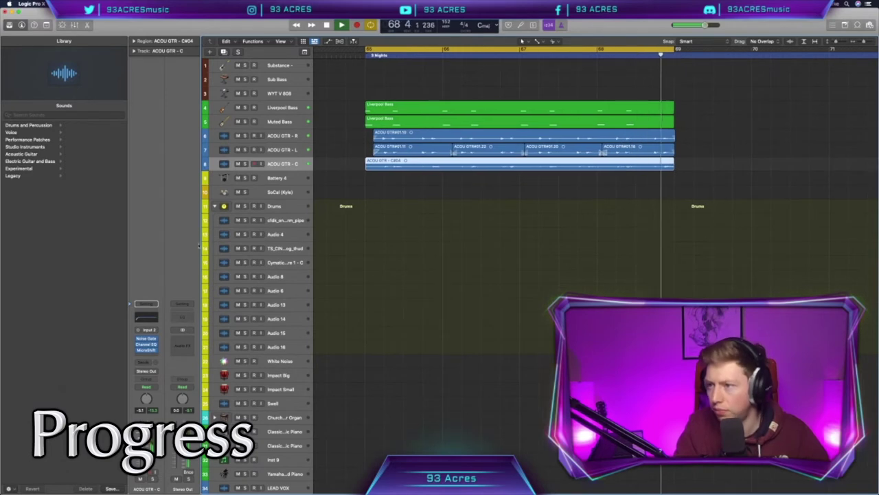
# Extend the ACOU GTR - C region slightly past bar 69 and adjust its start just after bar 65
pyautogui.moveTo(673, 166); pyautogui.dragTo(683, 167)
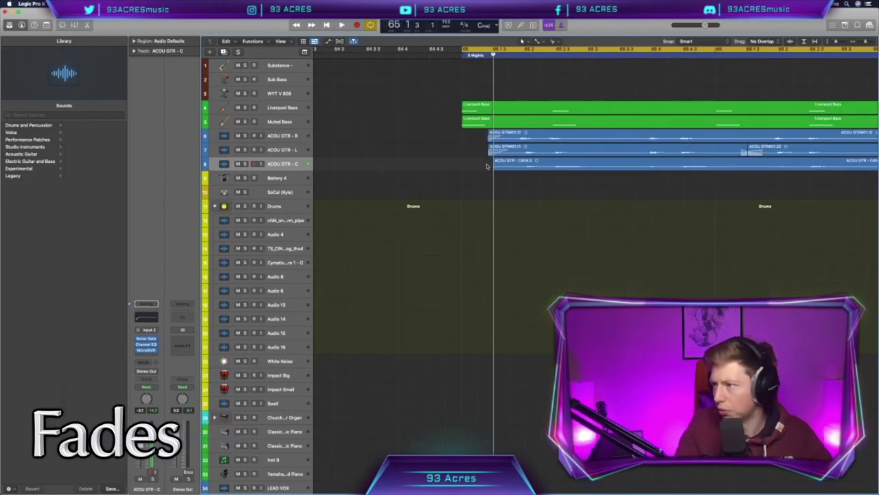
pyautogui.click(493, 165)
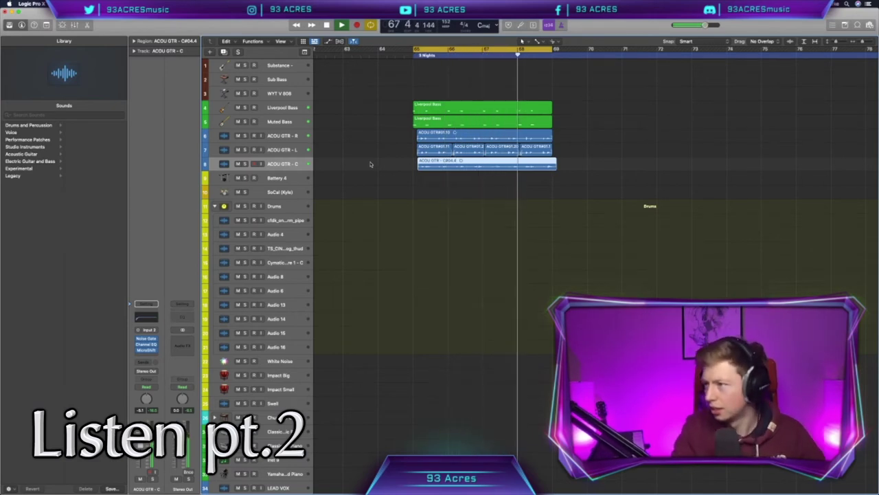
pyautogui.hscroll(1, 416, 184)
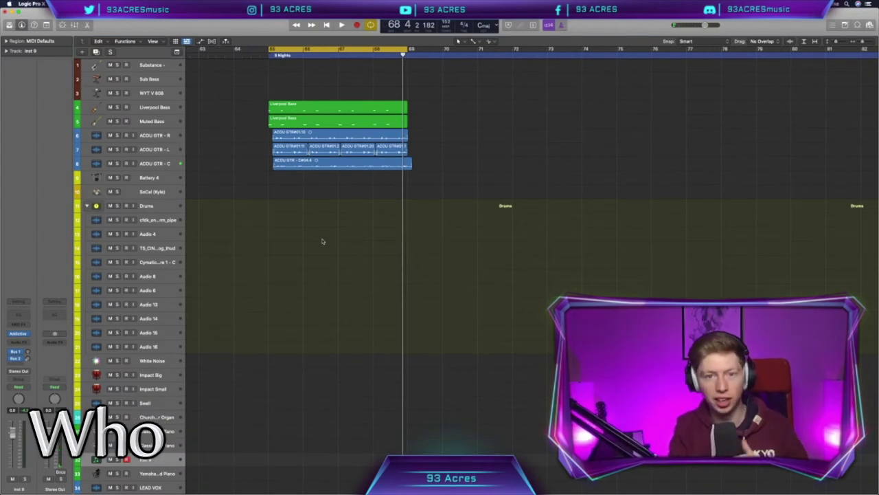
# Bring up the project notes and place a kick sample at bar 65 on the first audio track of the Drums group
pyautogui.press('alt+super+p')
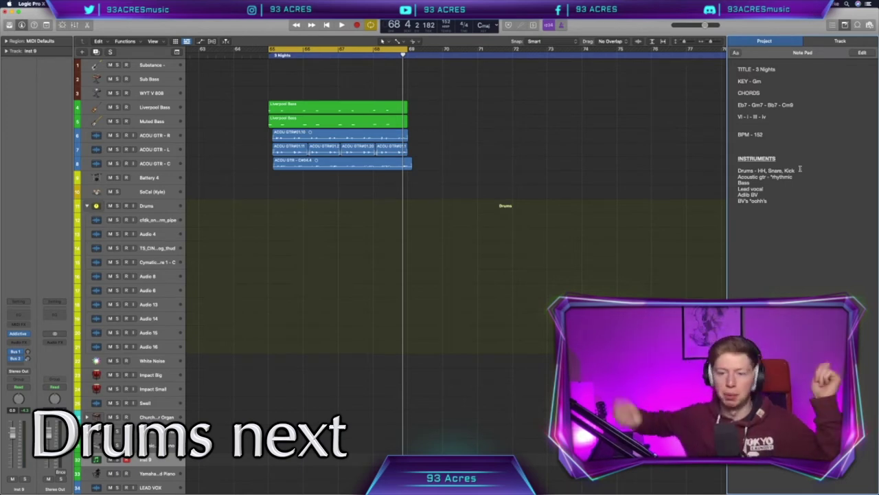
pyautogui.click(158, 220)
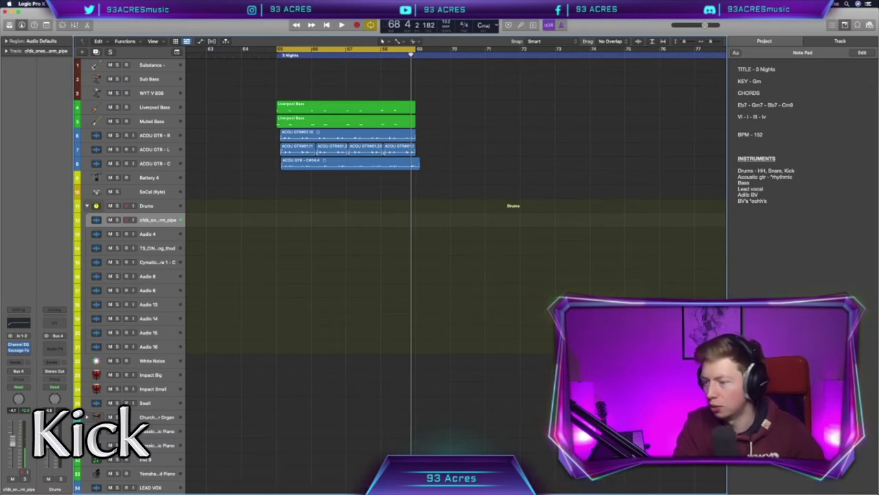
pyautogui.moveTo(283, 482)
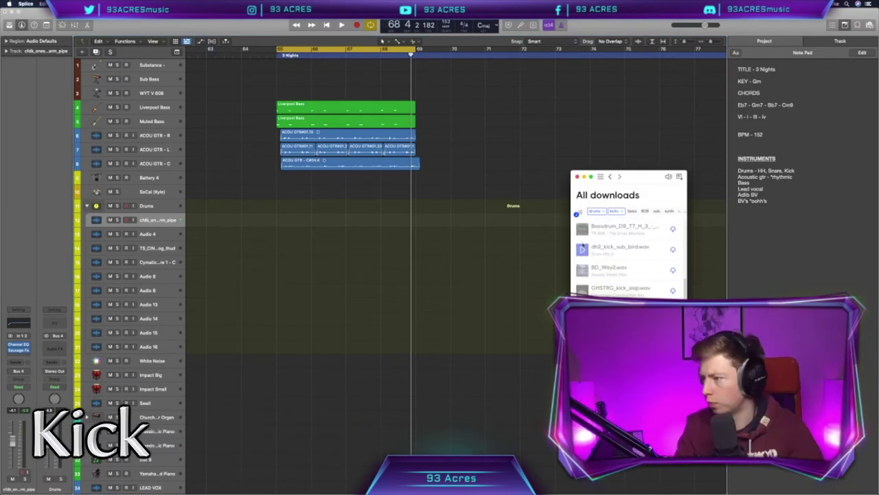
pyautogui.moveTo(329, 220); pyautogui.dragTo(279, 220)
# Adjust the Fatness of the Sausage Fattener plug-in on the kick track while checking playback
pyautogui.click(19, 351)
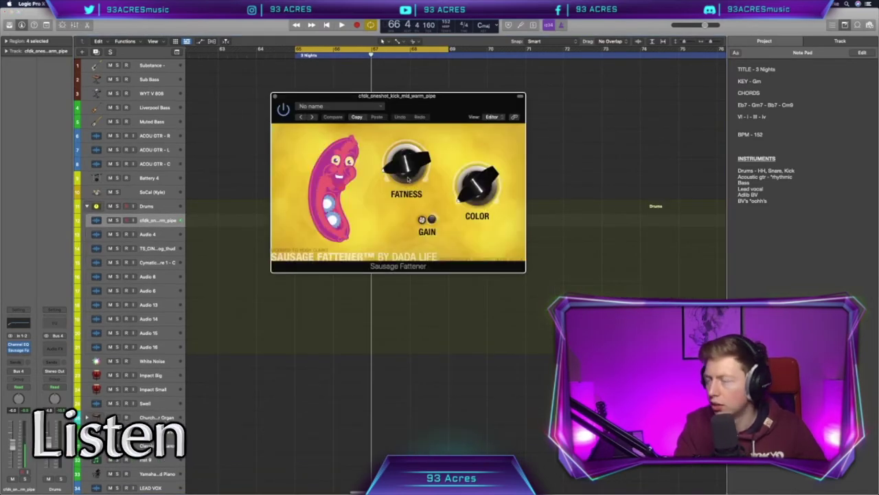
pyautogui.press('space')
pyautogui.moveTo(402, 170)
pyautogui.mouseDown()
pyautogui.moveTo(408, 146)
pyautogui.moveTo(409, 165)
pyautogui.mouseUp()
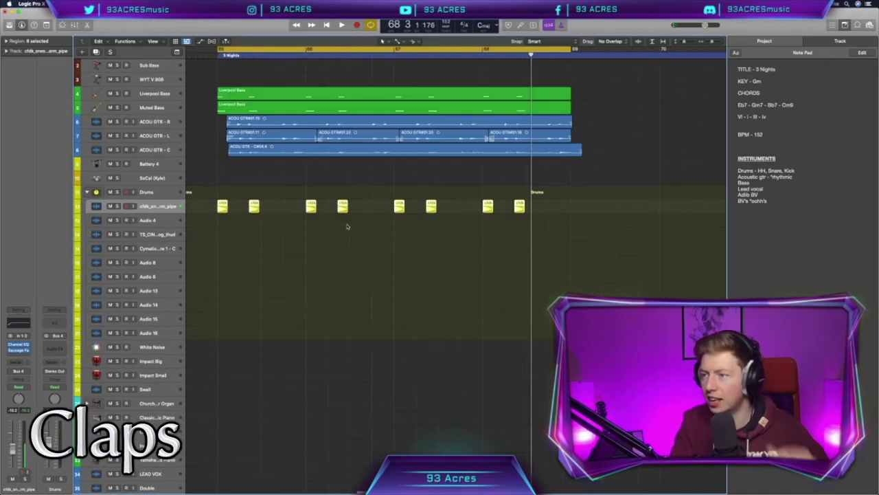
# Copy the TS_CINEMATIC_POP snare regions from the earlier section onto beats 2 and 4 of bars 65 to 68
pyautogui.click(350, 233)
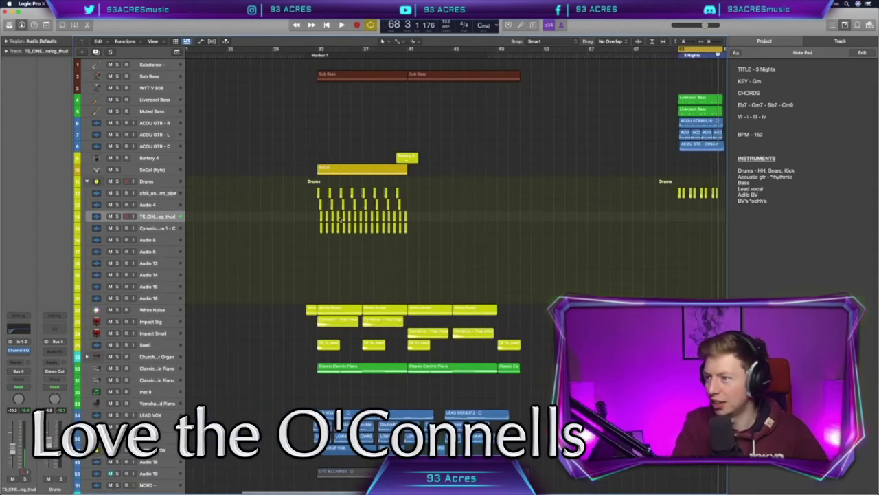
pyautogui.press('super+Right')
pyautogui.press('super+Right')
pyautogui.hscroll(-10, 339, 219)
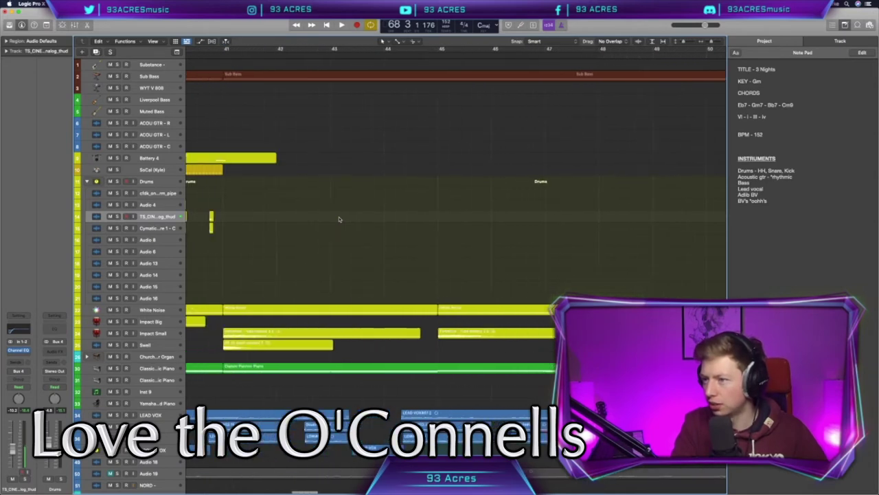
pyautogui.moveTo(379, 215); pyautogui.dragTo(663, 218)
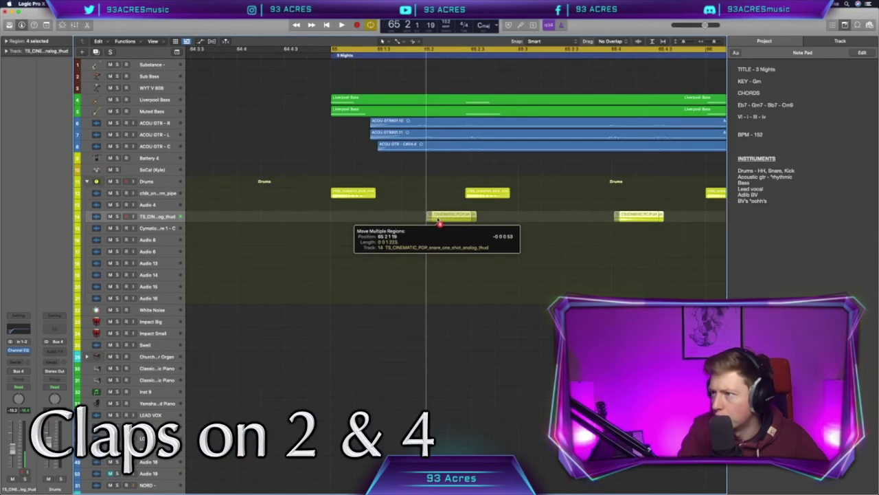
pyautogui.moveTo(439, 224); pyautogui.dragTo(438, 223)
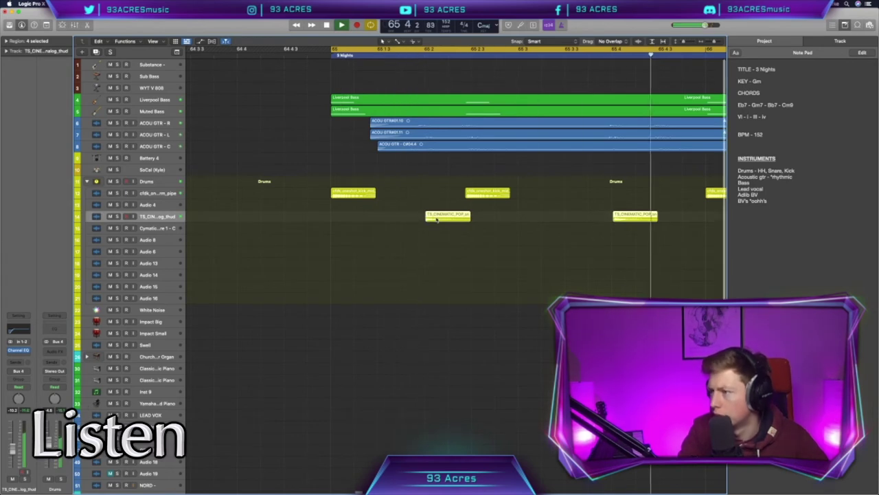
pyautogui.scroll(-5, 437, 219)
pyautogui.hscroll(2, 437, 219)
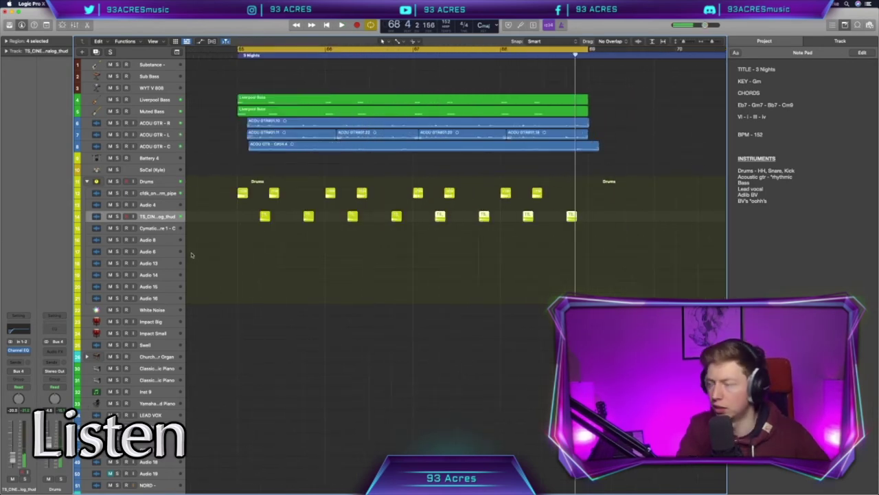
pyautogui.hscroll(-1, 322, 260)
# Switch to Splice and place the ESM_One_Shot lofi snare sample on the Audio 8 track, under the fourth clap in bar 66
pyautogui.moveTo(440, 492)
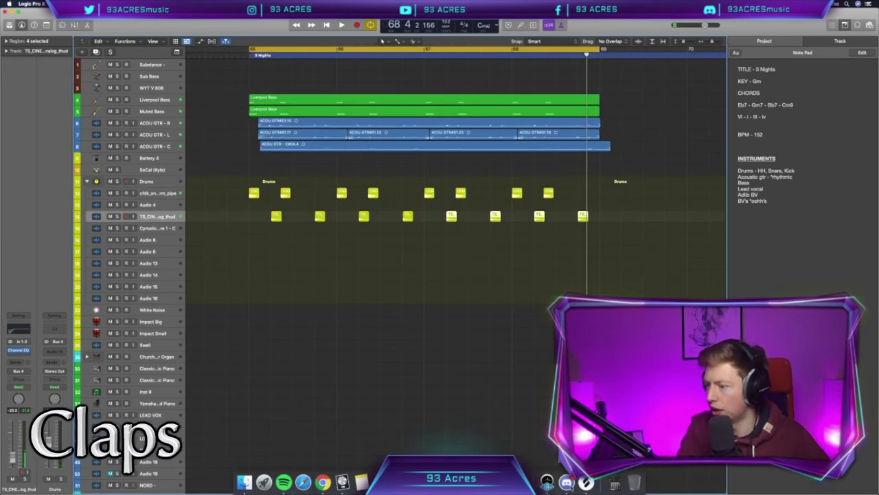
pyautogui.click(574, 485)
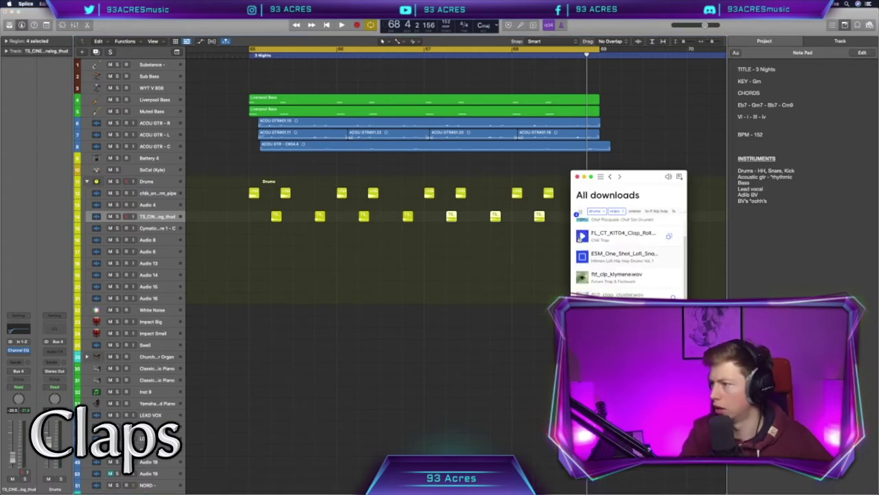
pyautogui.moveTo(610, 256); pyautogui.dragTo(408, 244)
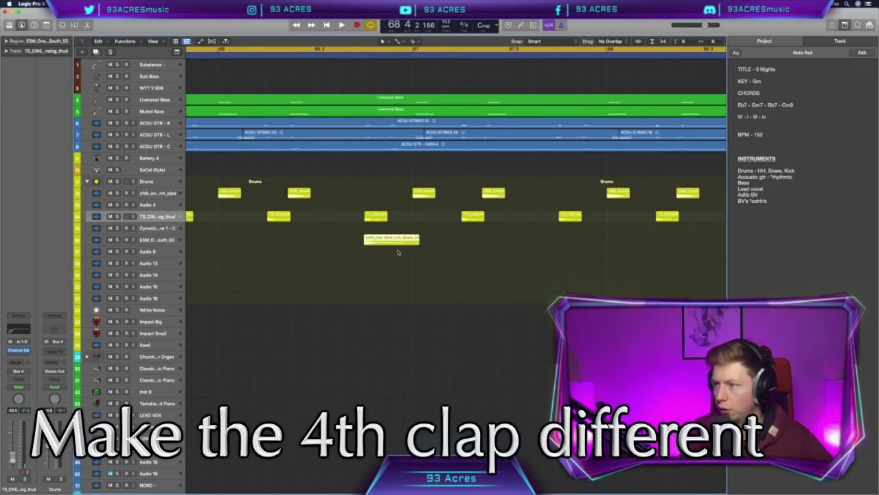
# Copy the lofi snare region to the last clap in bar 68 and turn on the low-cut band in its Channel EQ
pyautogui.hscroll(3, 399, 251)
pyautogui.moveTo(314, 240); pyautogui.dragTo(427, 242)
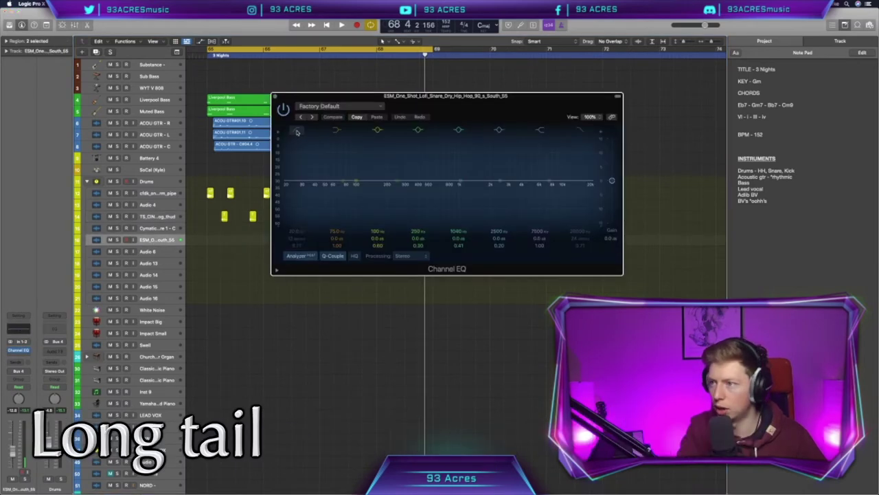
pyautogui.click(297, 130)
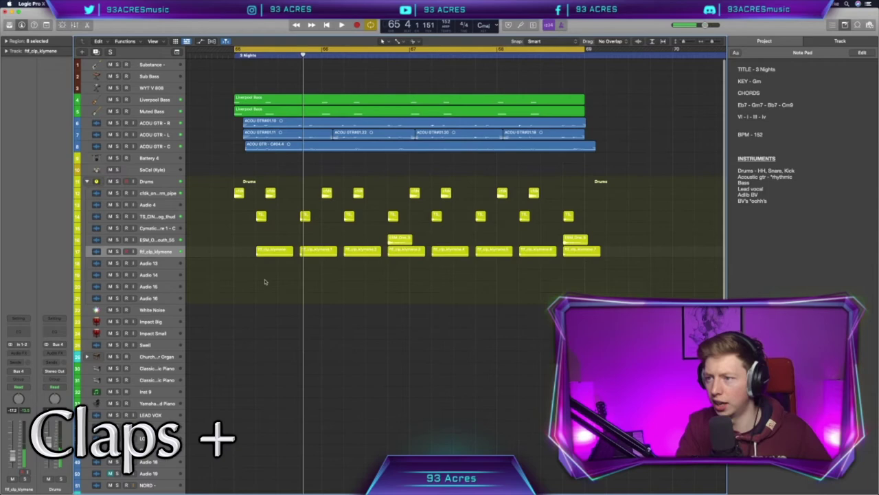
# Switch to Splice and layer the DJ_LUIAN_clap_vuelta sample under every clap from bar 65 to bar 68
pyautogui.hscroll(1, 264, 281)
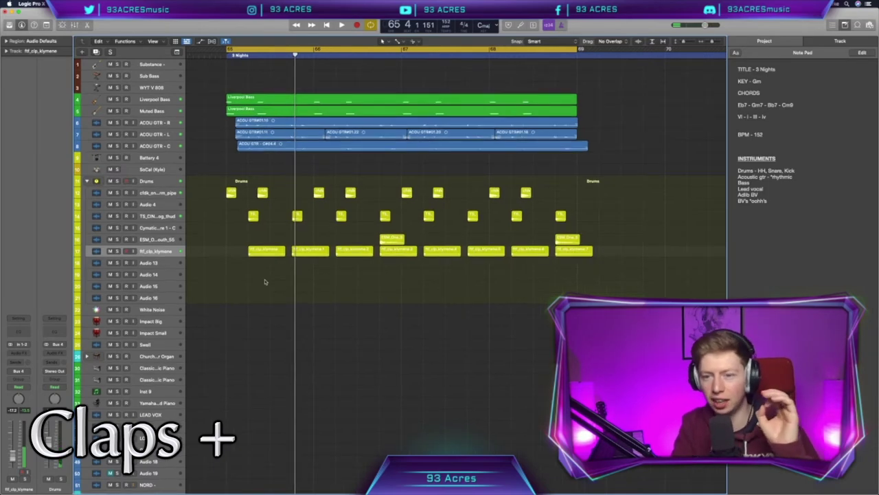
pyautogui.hotkey('ctrl', 'Up')
pyautogui.click(791, 275)
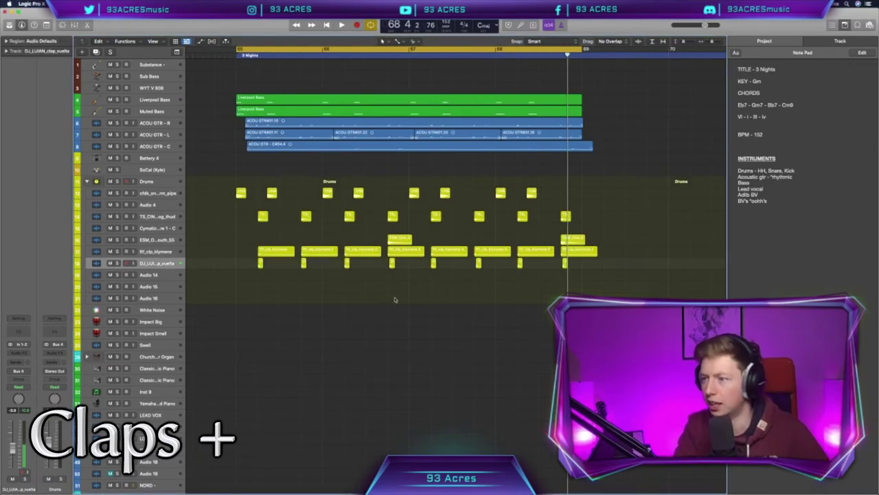
# Layer the DJ_LUIAN_snare_aventador sample from Splice under the claps from beat 2 of bar 65 and check both DJ_LUIAN tracks in playback
pyautogui.hotkey('ctrl', 'Up')
pyautogui.hotkey('ctrl', 'Up')
pyautogui.hotkey('ctrl', 'Up')
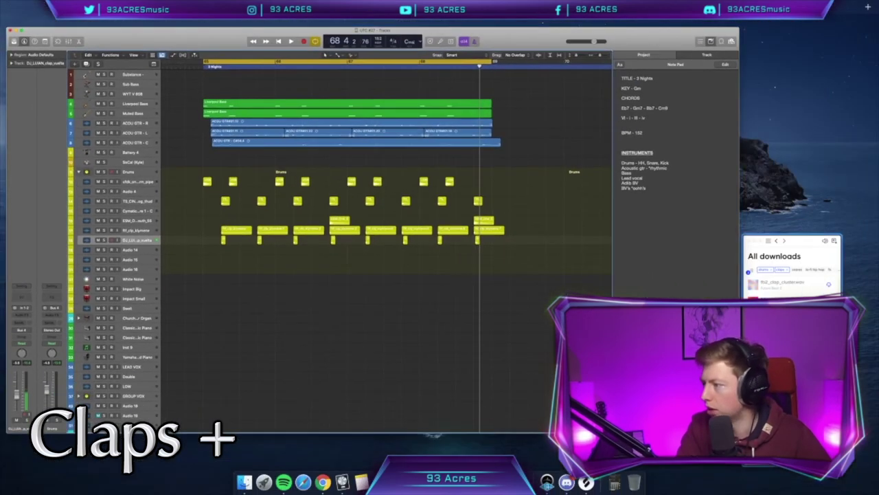
pyautogui.click(791, 266)
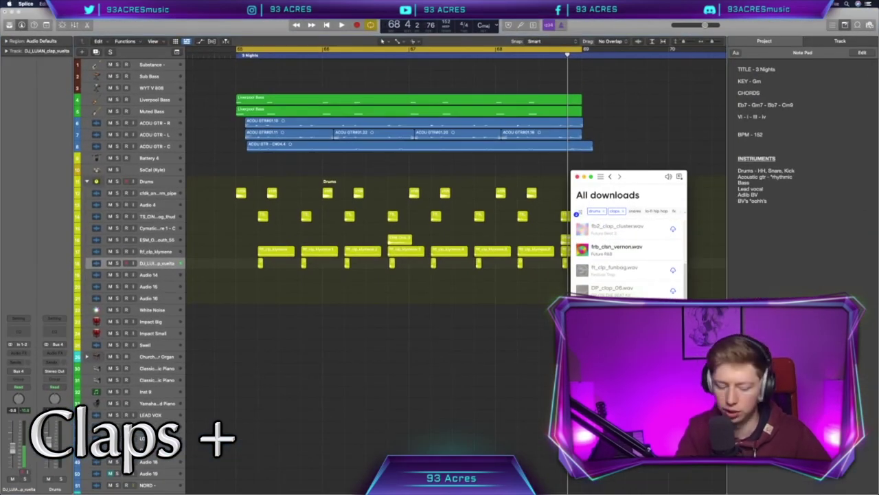
pyautogui.moveTo(617, 249); pyautogui.dragTo(265, 283)
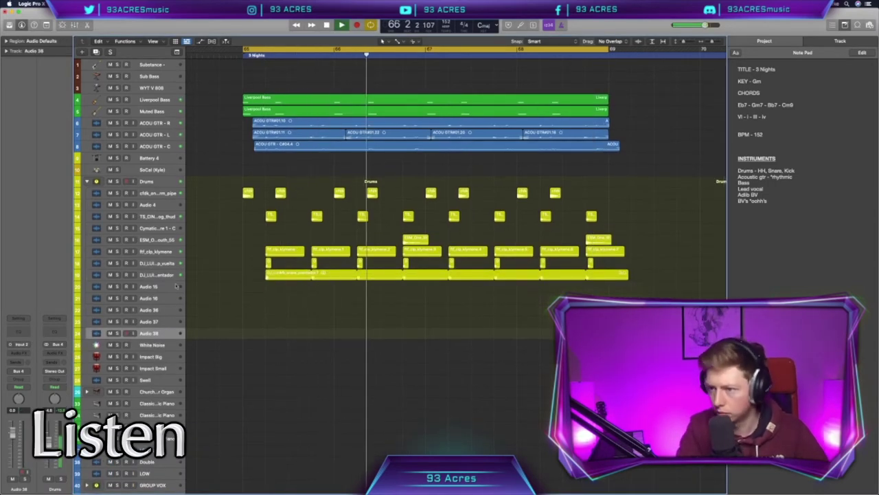
pyautogui.click(156, 275)
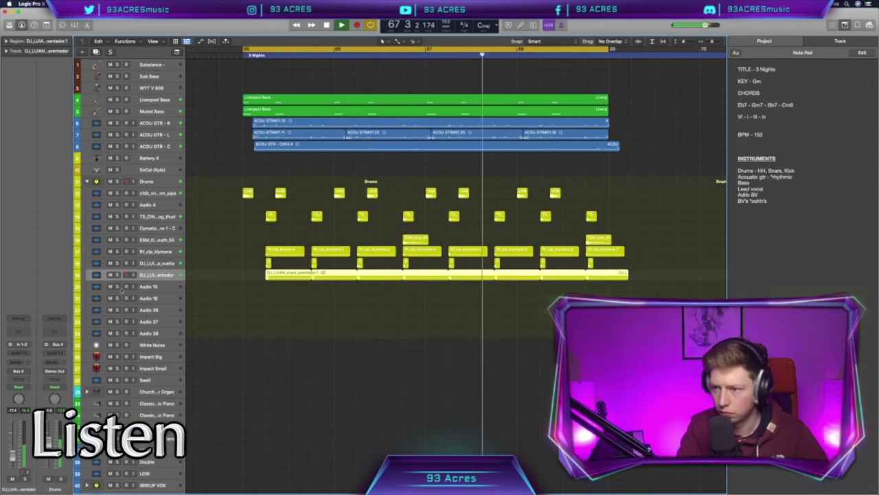
pyautogui.press('Up')
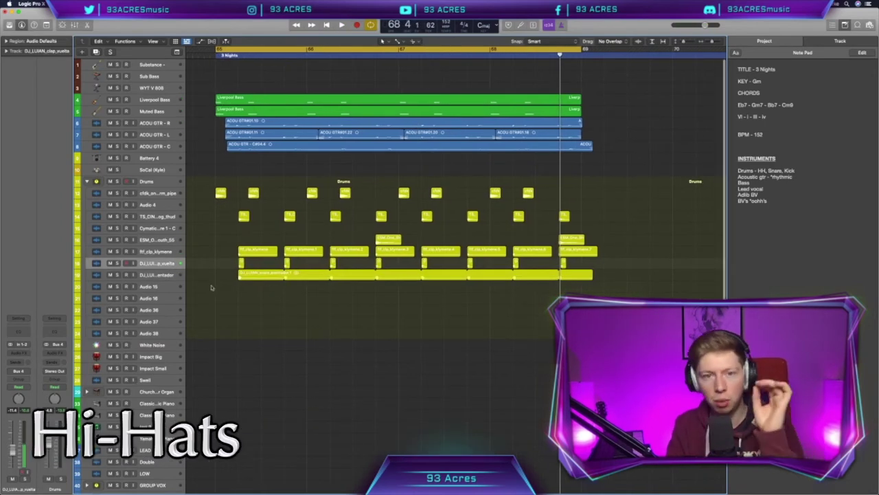
# Copy the SoCal drummer region from bar 33 to bar 65 and slightly lower the HH2 hi-hat track's volume
pyautogui.click(97, 169)
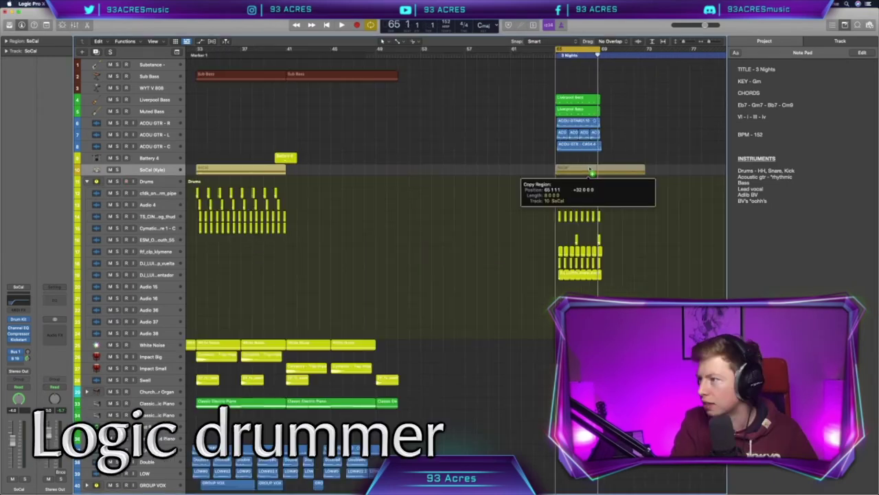
pyautogui.moveTo(592, 171); pyautogui.dragTo(645, 174)
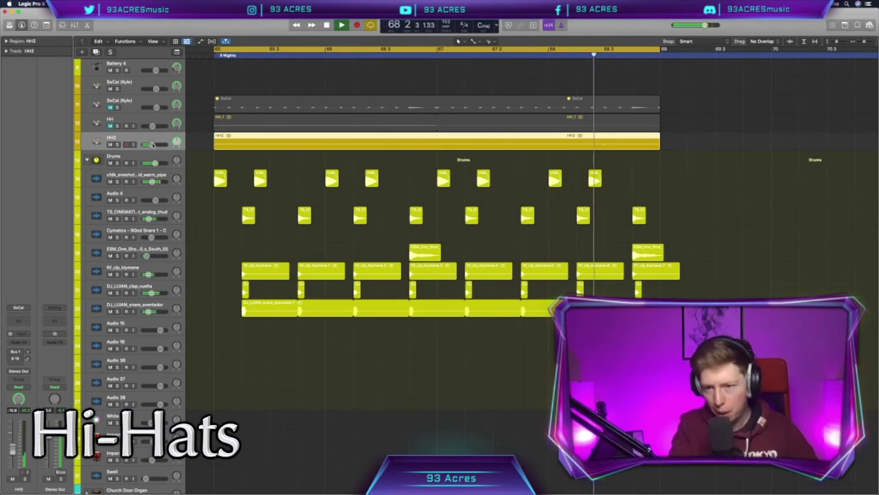
pyautogui.press('space')
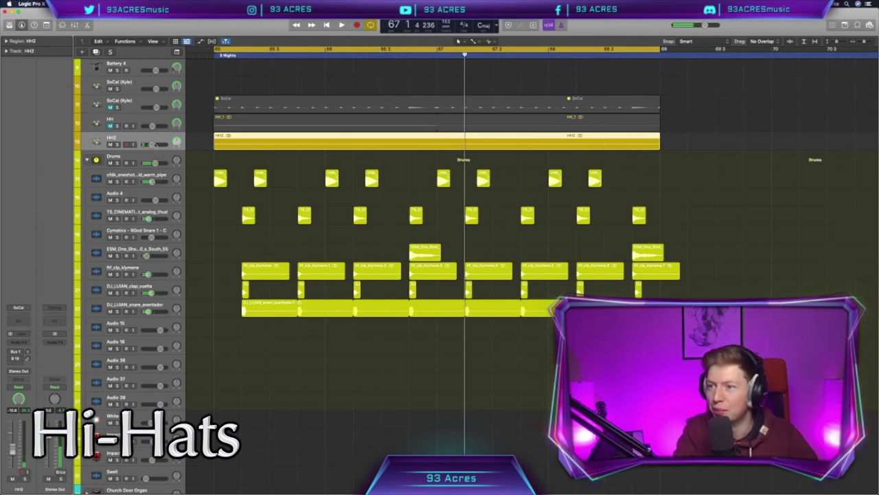
pyautogui.moveTo(152, 145); pyautogui.dragTo(151, 145)
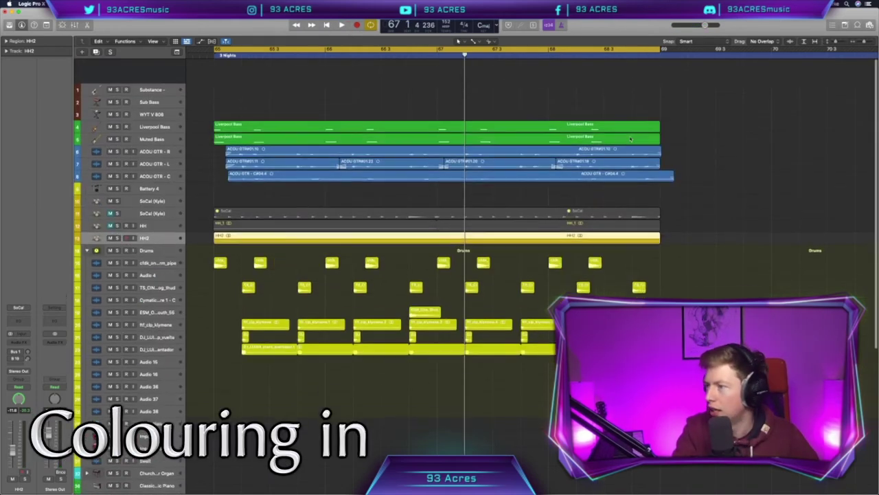
# Recolour the Liverpool Bass and Muted Bass regions dark brown
pyautogui.scroll(-2, 440, 206)
pyautogui.click(153, 104)
pyautogui.click(154, 114)
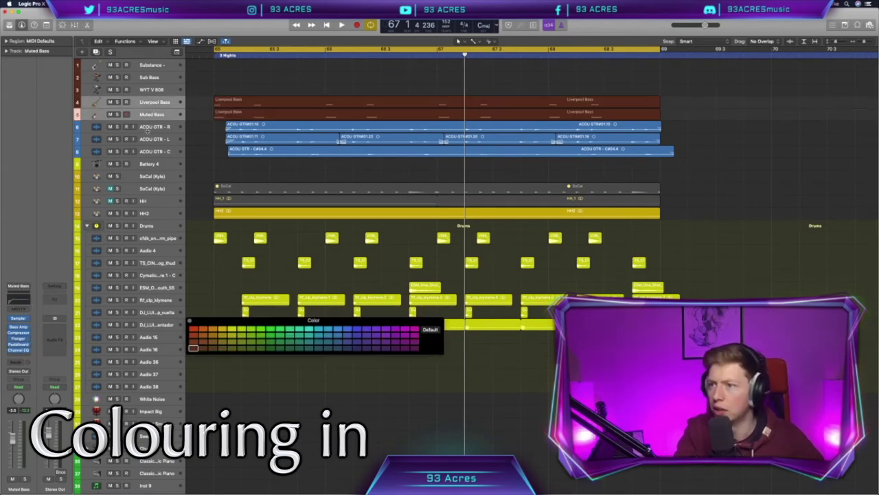
# Recolour the regions of the three ACOU GTR tracks green and the hi-hat drummer region bright yellow
pyautogui.click(153, 126)
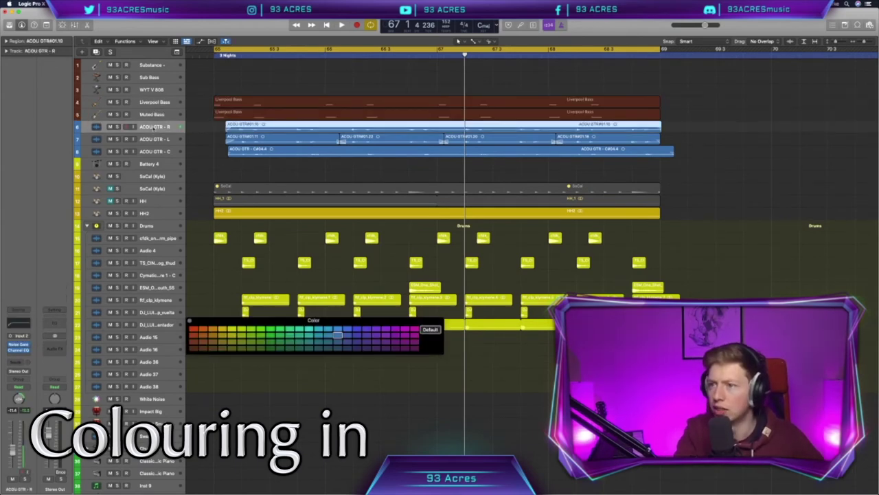
pyautogui.keyDown('shift'); pyautogui.click(157, 154); pyautogui.keyUp('shift')
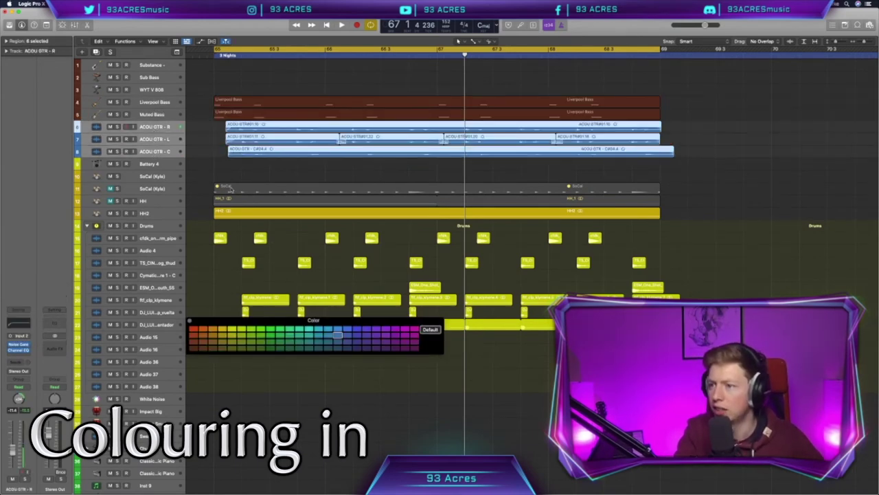
pyautogui.click(272, 328)
pyautogui.scroll(-2, 161, 198)
pyautogui.click(162, 165)
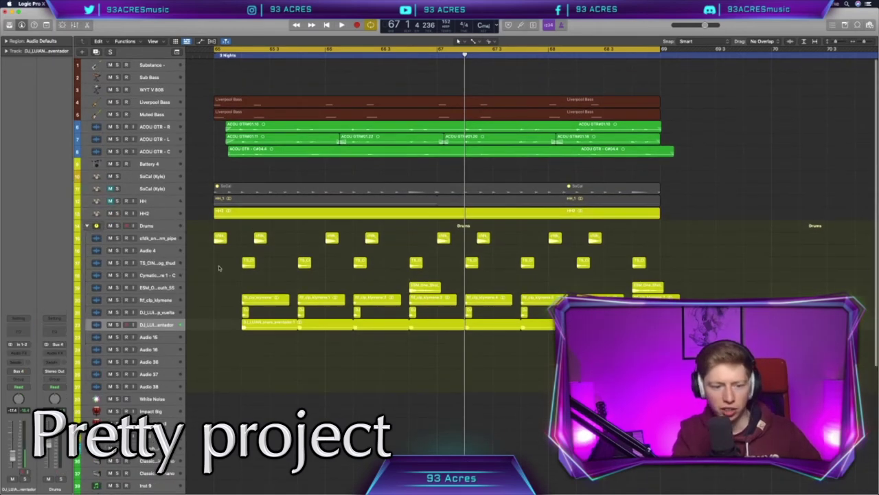
# Repeat all the bar 65 to 73 regions and move the copies so they start at bar 73
pyautogui.hscroll(-1, 219, 268)
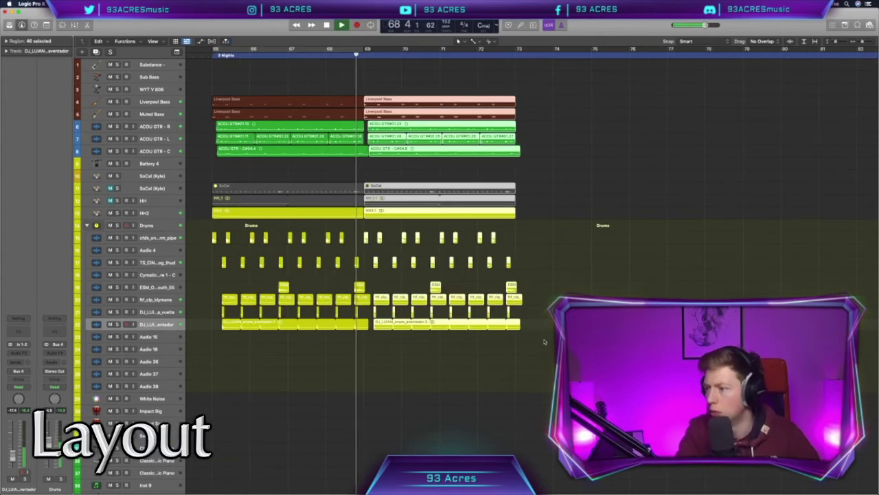
pyautogui.moveTo(544, 337); pyautogui.dragTo(192, 54)
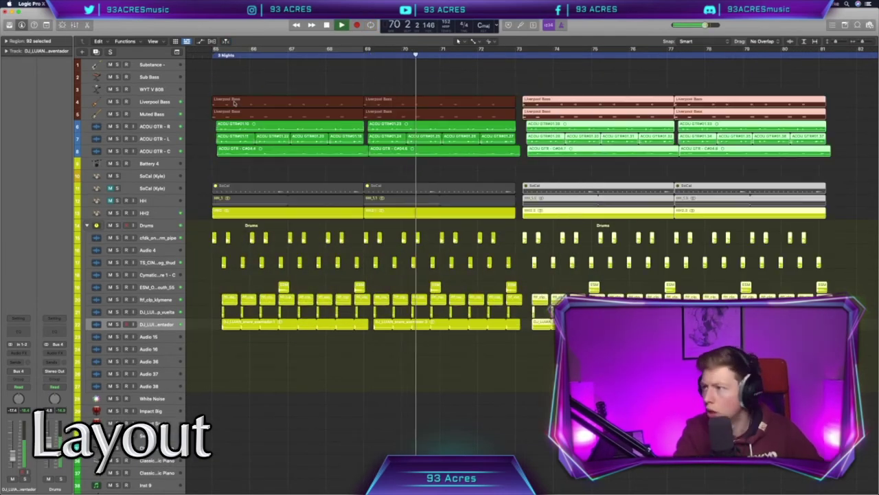
pyautogui.press('super+r')
pyautogui.moveTo(578, 105); pyautogui.dragTo(568, 106)
# Create a drum drop-out in bar 73 by deleting the snare_aventador part, muting the claps and isolating that bar of HH2
pyautogui.click(551, 344)
pyautogui.press('BackSpace')
pyautogui.moveTo(553, 320); pyautogui.dragTo(527, 307)
pyautogui.hotkey('ctrl', 'm')
pyautogui.click(549, 213)
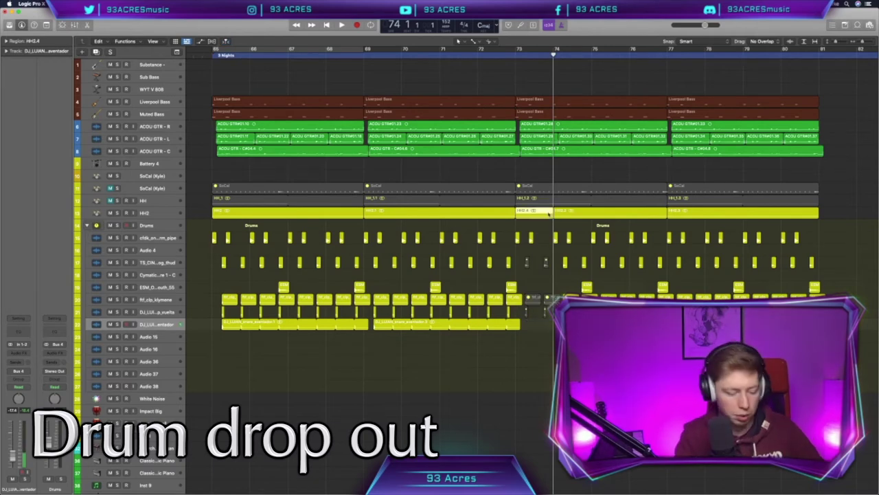
# Play the arrangement from bar 72 to check the drum drop-out in bar 73
pyautogui.press('super+Right')
pyautogui.press('super+Right')
pyautogui.press('super+Right')
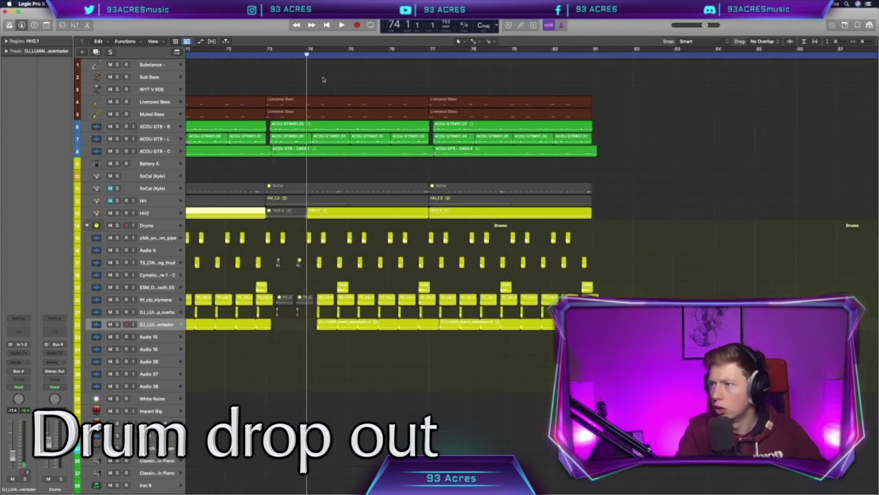
pyautogui.doubleClick(226, 55)
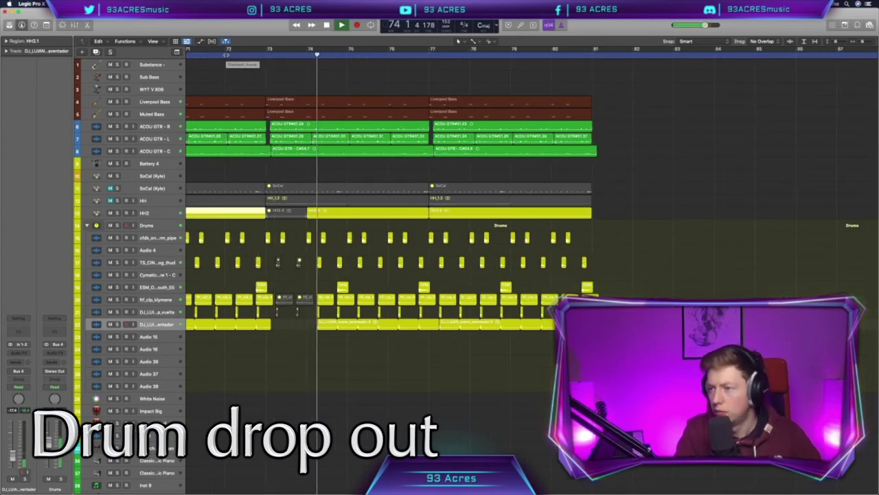
pyautogui.hscroll(-5, 356, 187)
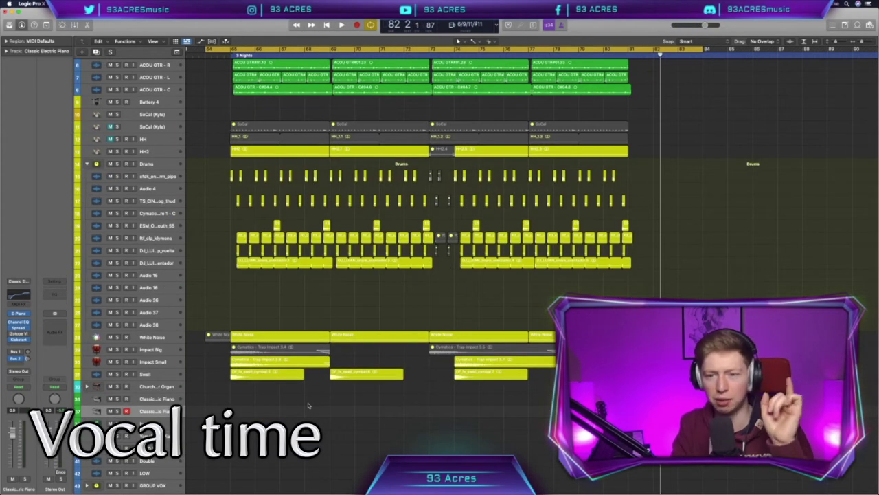
# Record a lead vocal take on the LEAD VOX track across bars 65 to 81 and open it for Flex Pitch editing
pyautogui.scroll(5, 308, 405)
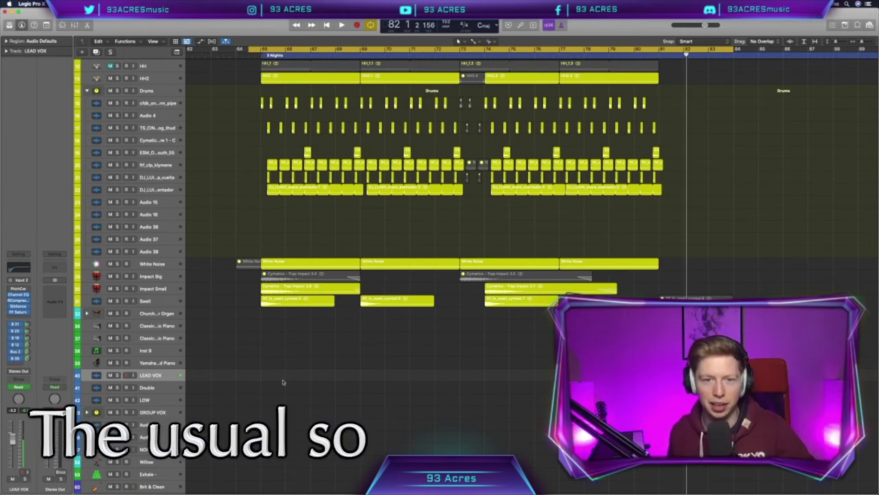
pyautogui.press('r')
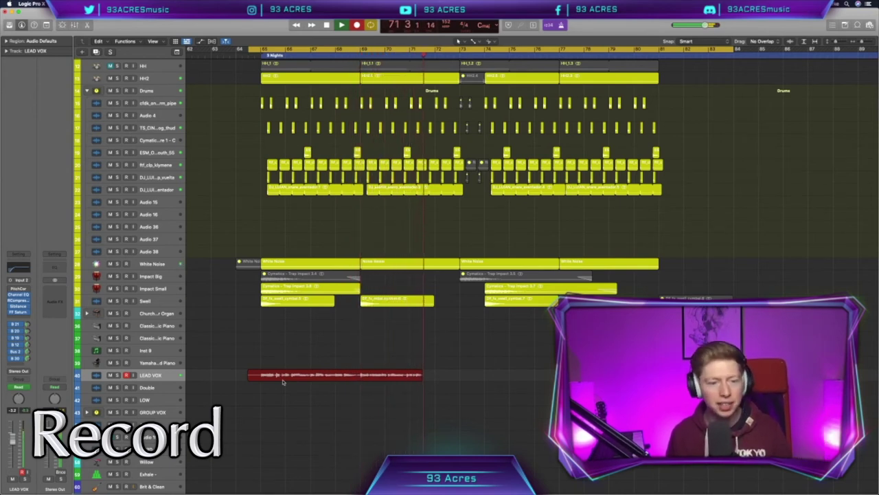
pyautogui.press('space')
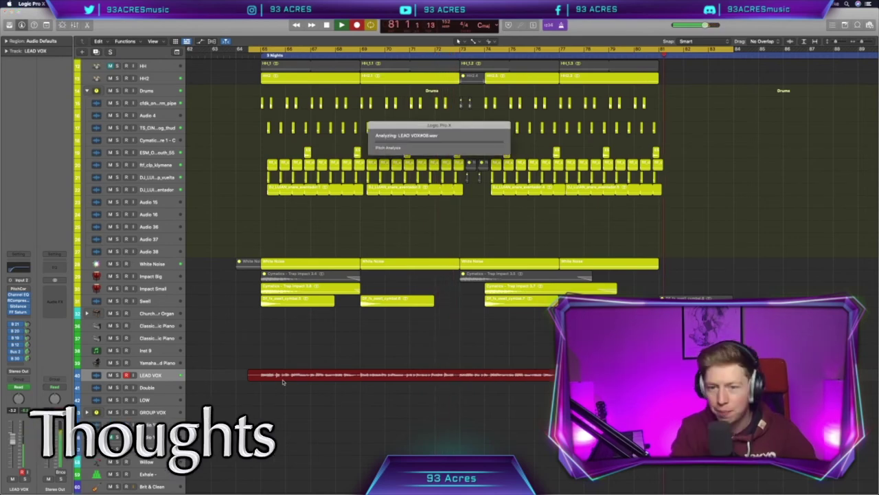
pyautogui.doubleClick(346, 378)
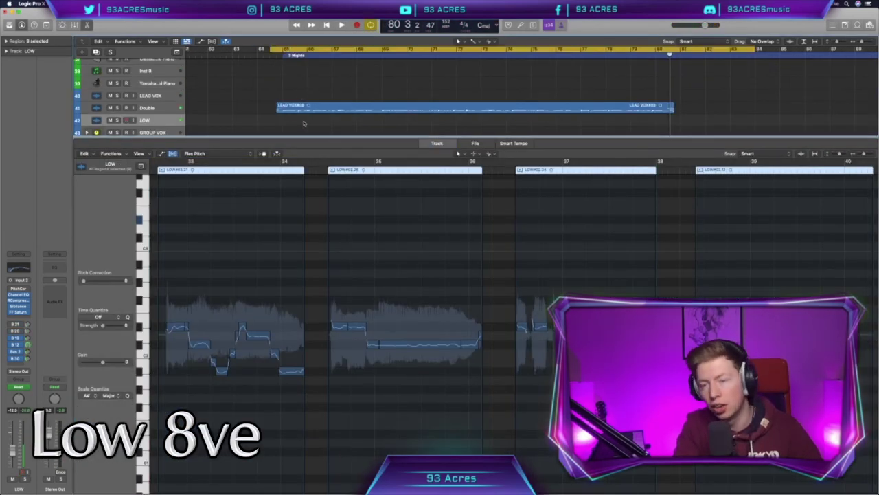
# Close the vocal editor and record a new lead vocal take on the LEAD VOX track through to bar 81
pyautogui.press('e')
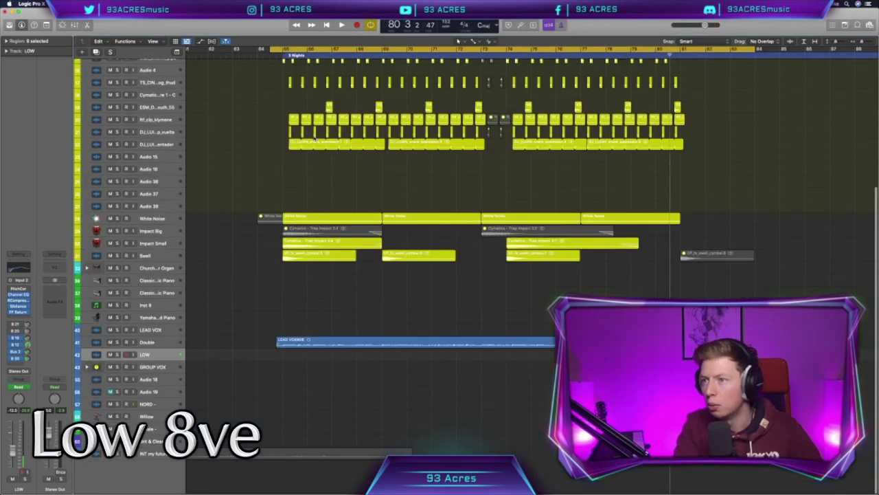
pyautogui.hscroll(1, 321, 279)
pyautogui.press('Up')
pyautogui.press('Up')
pyautogui.press('r')
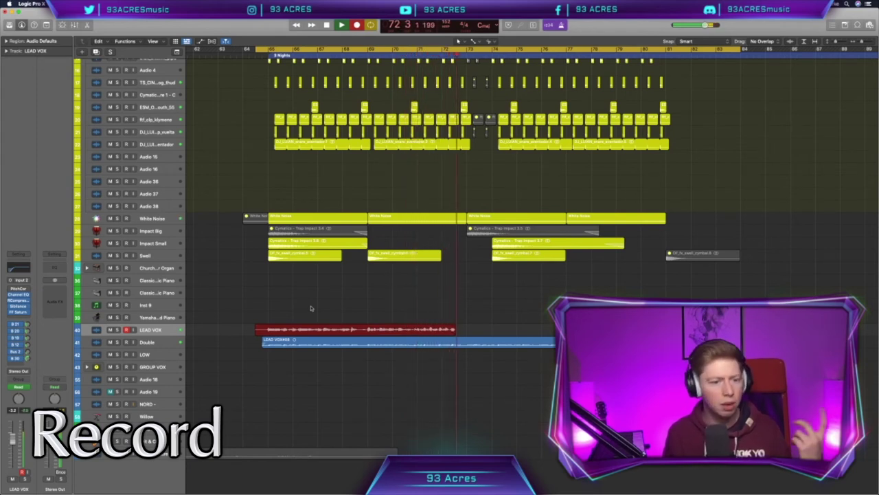
pyautogui.press('space')
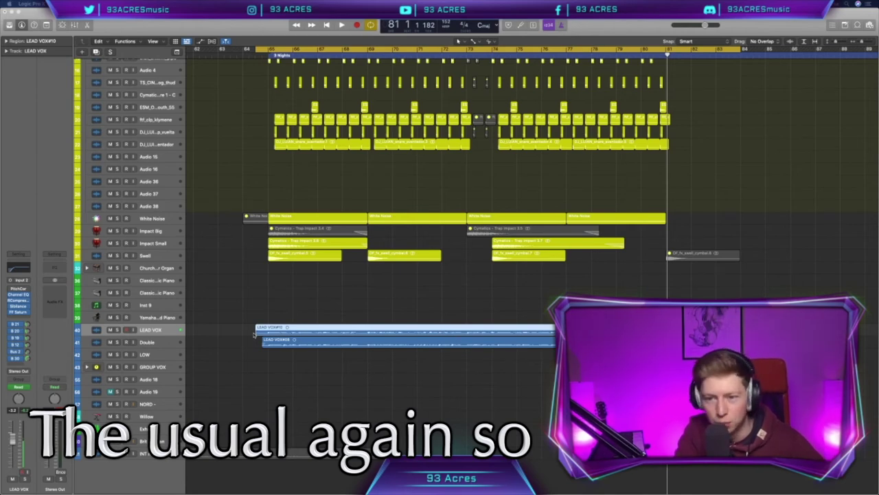
# Trim the start of the new LEAD VOX take close to the Double region's start and open it for Flex Pitch editing
pyautogui.moveTo(253, 333); pyautogui.dragTo(260, 331)
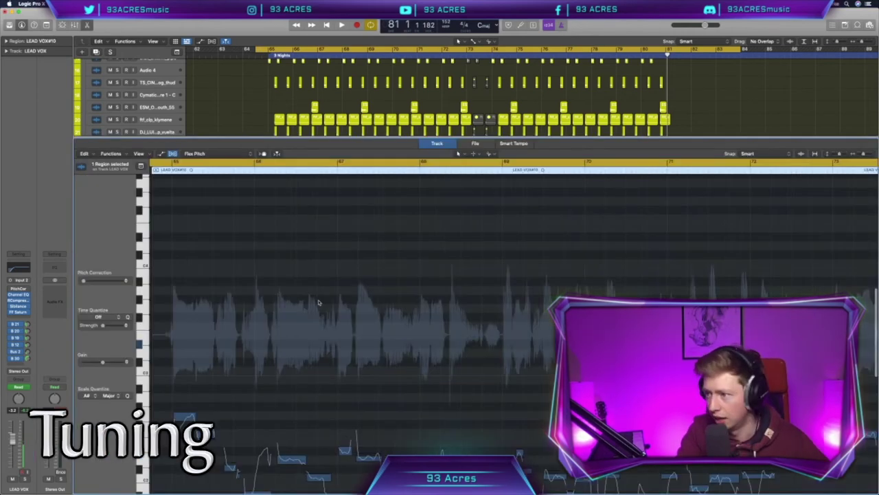
pyautogui.scroll(-5, 318, 303)
pyautogui.hscroll(-5, 319, 302)
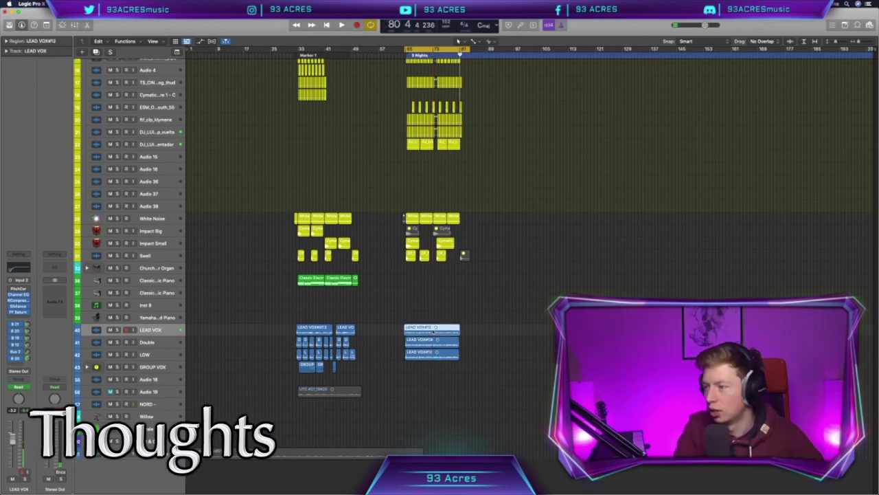
# Trim the start of the LEAD VOX take to position 64 4 1 1, in line with the Double and LOW regions
pyautogui.press('e')
pyautogui.click(216, 154)
pyautogui.click(216, 153)
pyautogui.press('super+Right')
pyautogui.hscroll(-2, 291, 295)
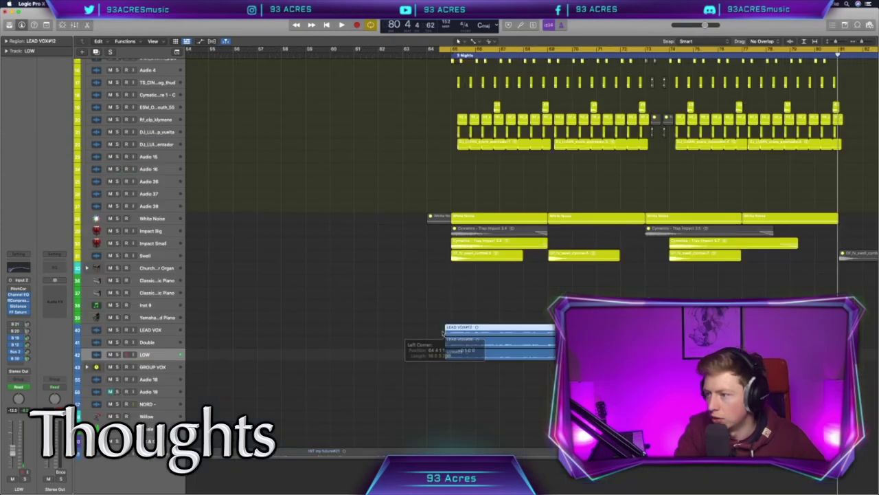
pyautogui.moveTo(441, 332); pyautogui.dragTo(448, 333)
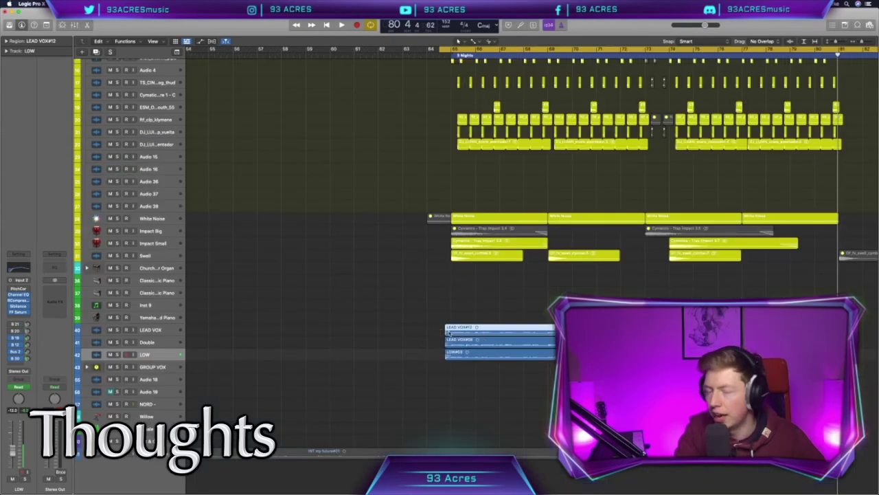
pyautogui.hscroll(10, 449, 333)
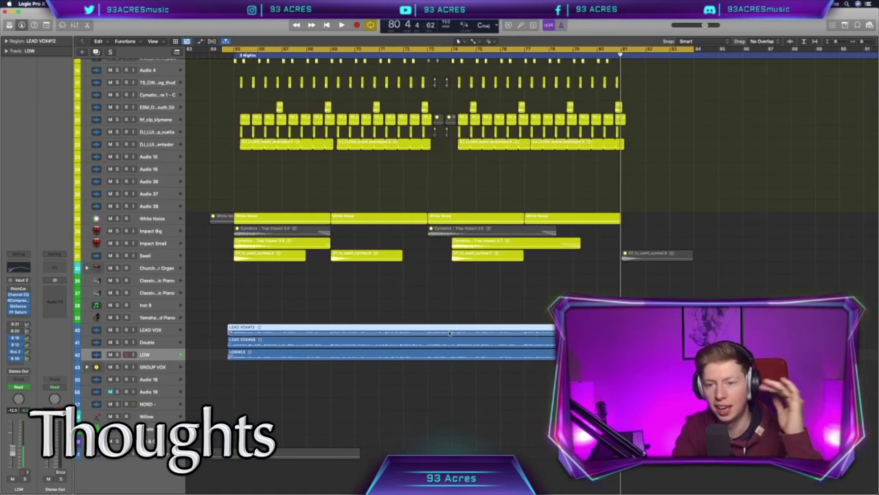
pyautogui.hscroll(3, 450, 333)
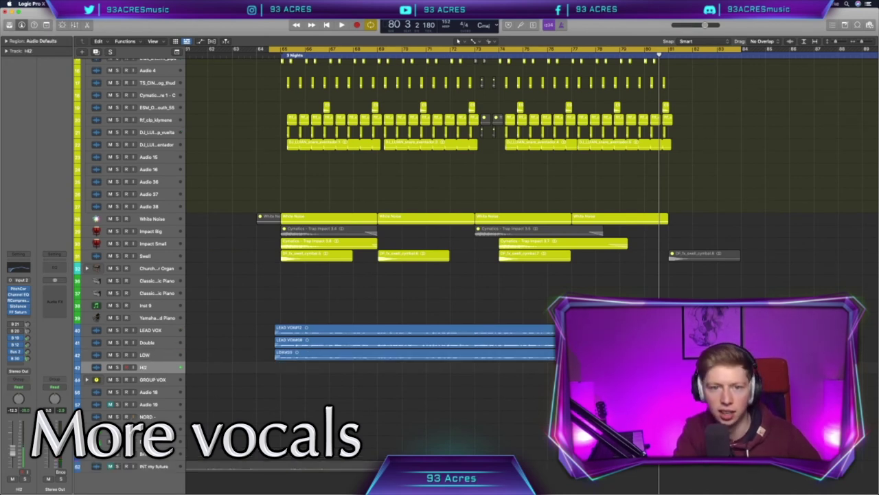
pyautogui.hscroll(2, 322, 388)
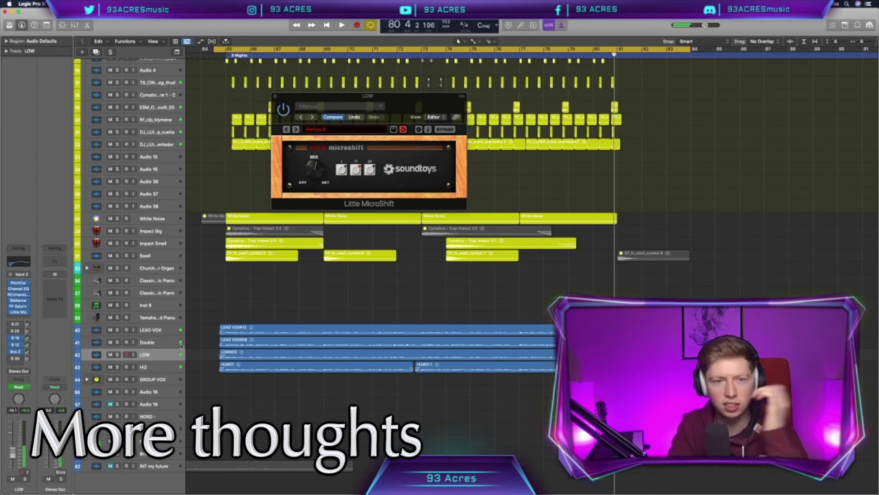
pyautogui.hscroll(-2, 161, 336)
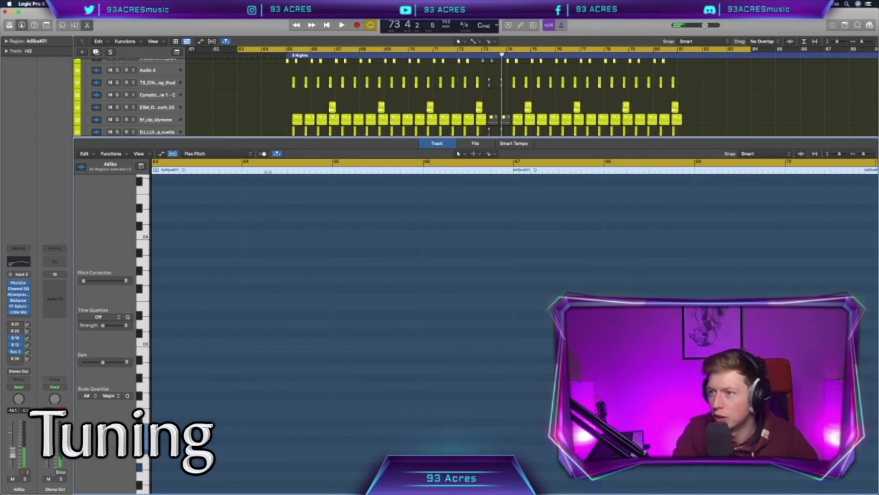
pyautogui.hscroll(-3, 479, 347)
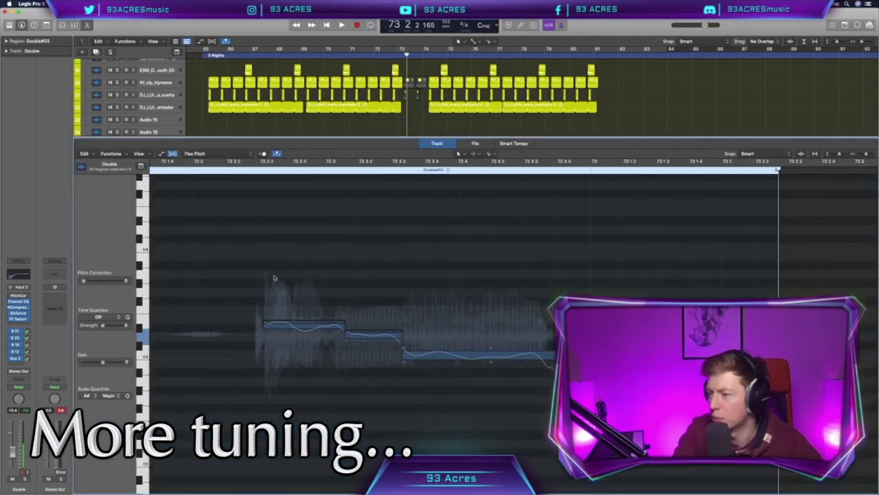
# Select the three Flex Pitch notes before bar 73 in the short Double region and play them back
pyautogui.moveTo(239, 265); pyautogui.dragTo(484, 374)
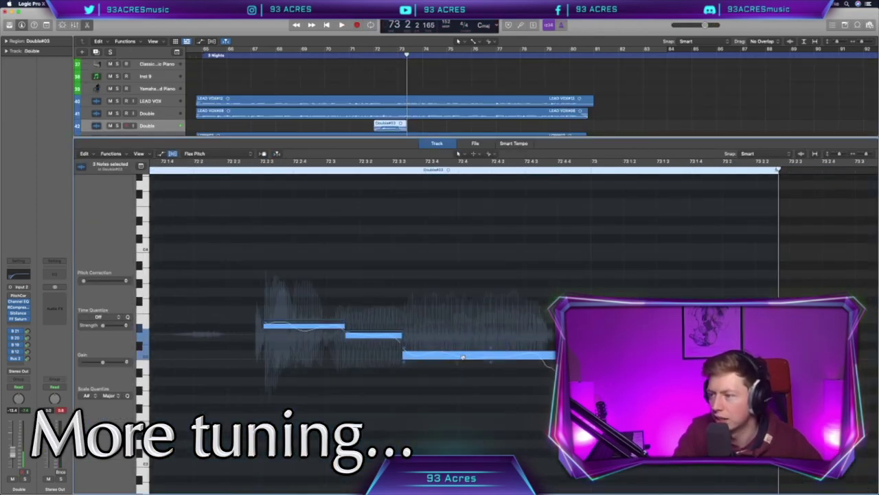
pyautogui.press('space')
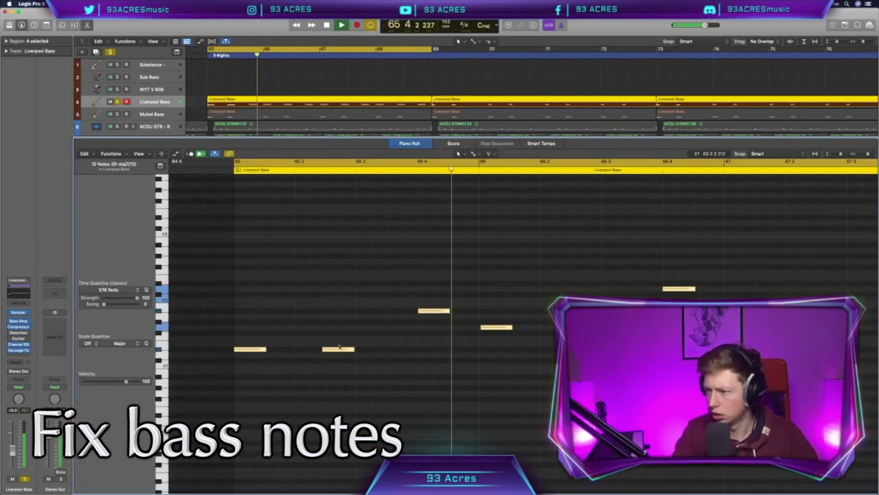
# Adjust the second note of bar 65 in the Liverpool Bass region and check the bass part through bar 68
pyautogui.moveTo(351, 350); pyautogui.dragTo(348, 351)
pyautogui.hscroll(3, 392, 369)
pyautogui.press('super+Left')
pyautogui.press('super+Left')
pyautogui.press('super+Left')
pyautogui.hscroll(5, 392, 370)
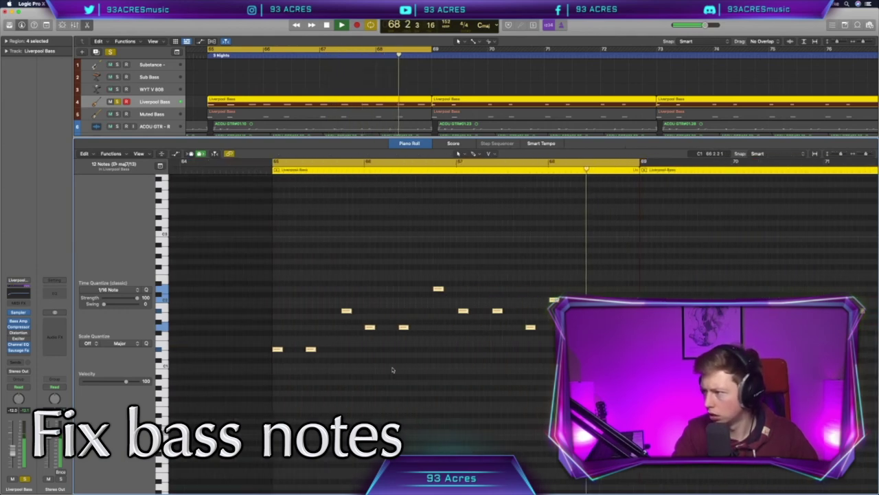
pyautogui.press('space')
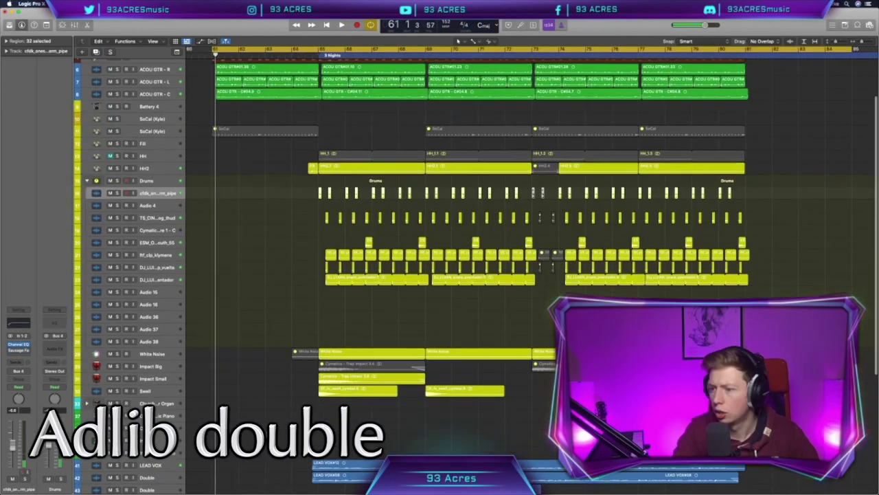
# Record an adlib double on the second Double track, leading into bar 65
pyautogui.scroll(-3, 464, 268)
pyautogui.click(523, 420)
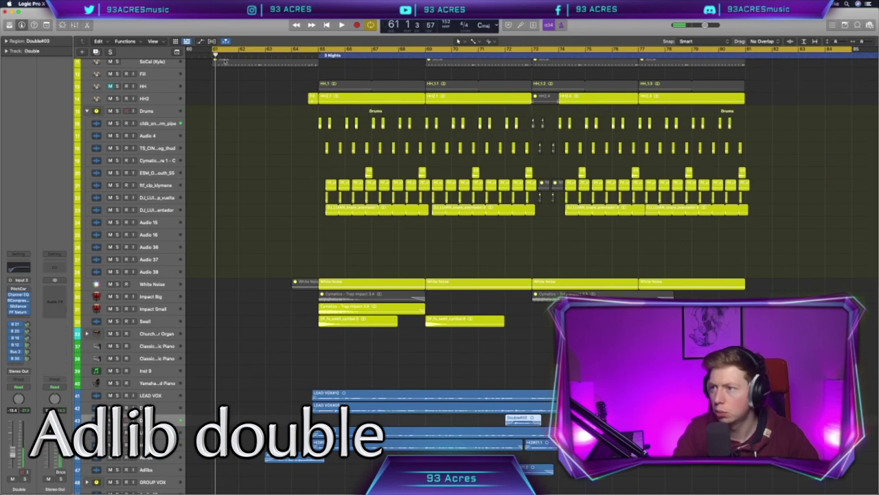
pyautogui.press('r')
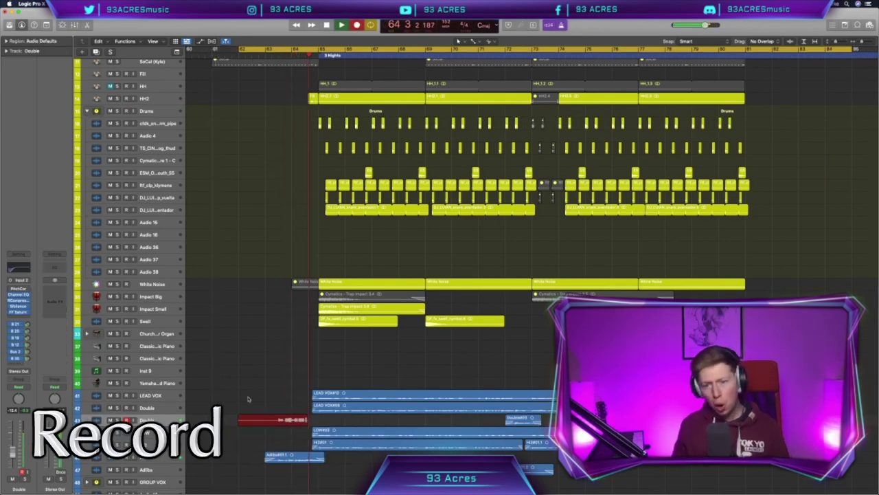
pyautogui.press('space')
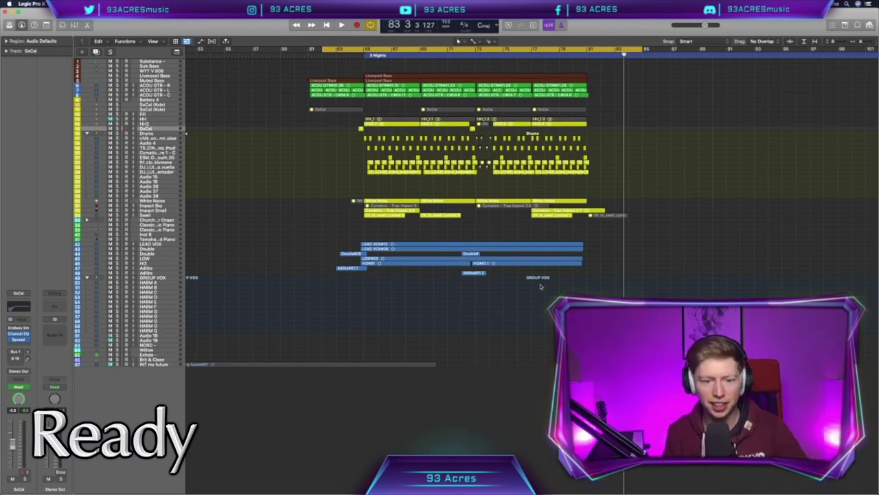
pyautogui.click(342, 328)
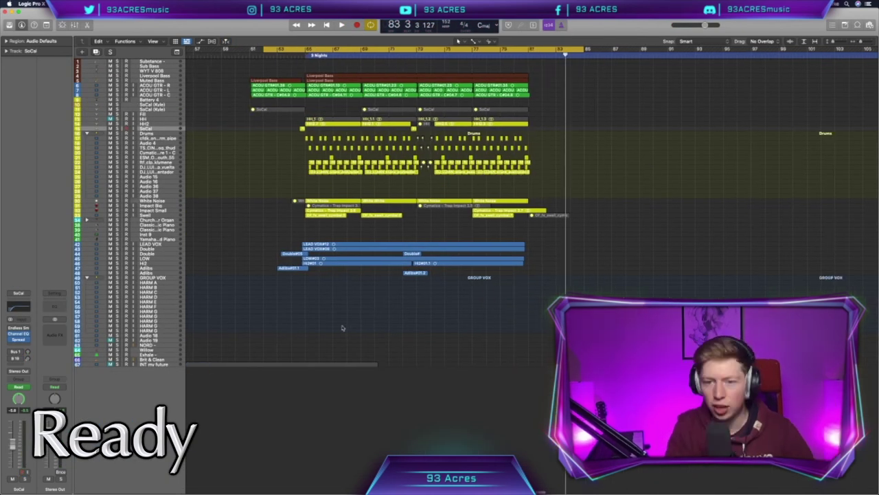